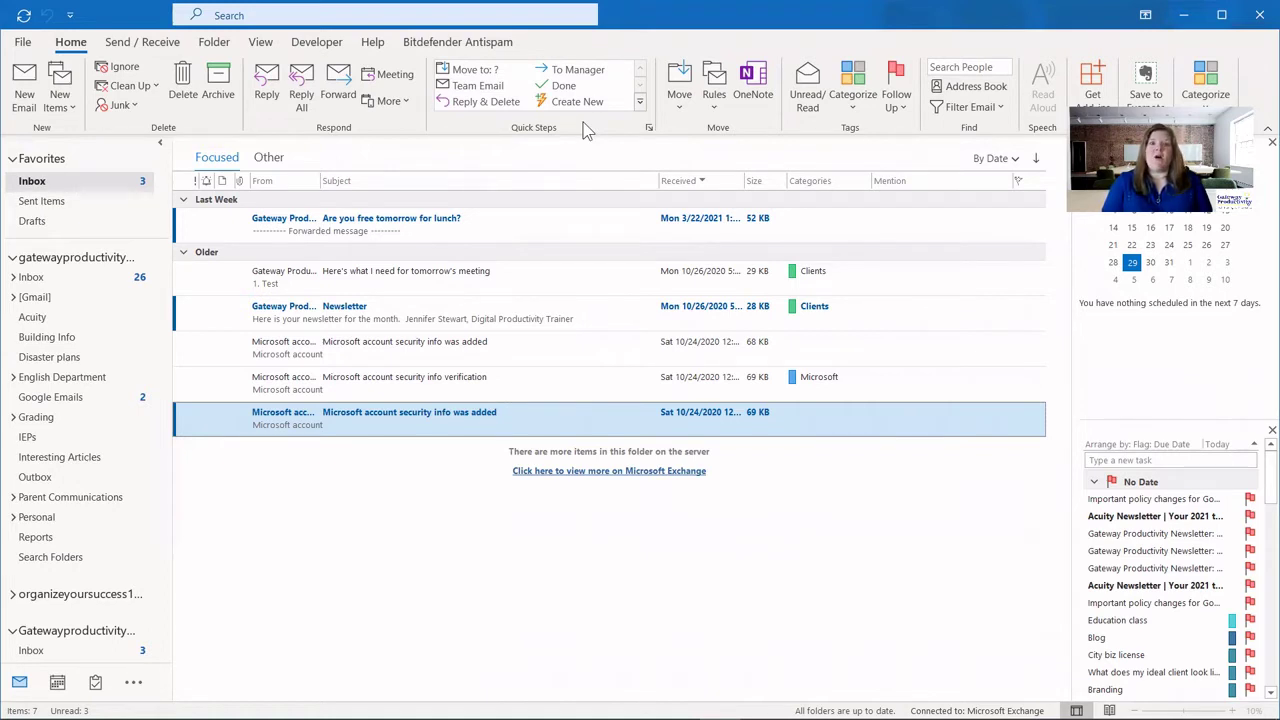
Review the Move to: ? quick step's settings without changes, then duplicate it.
click(648, 131)
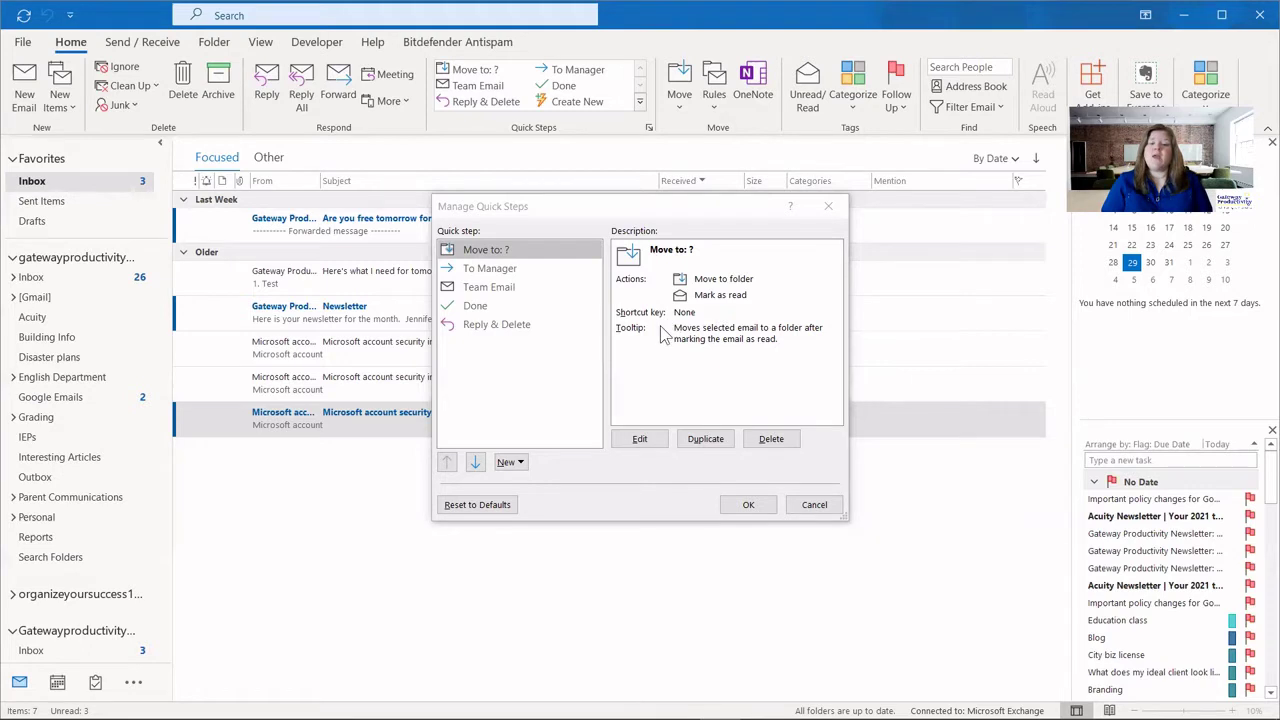
click(640, 440)
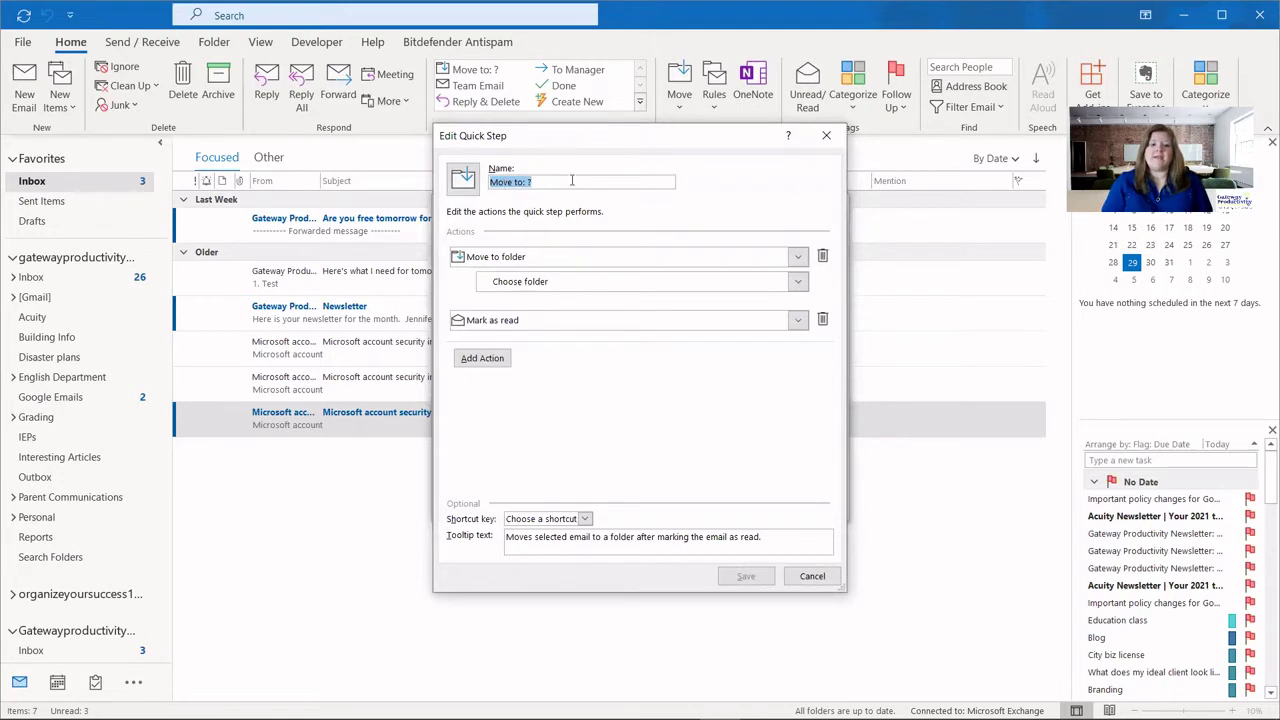
click(812, 576)
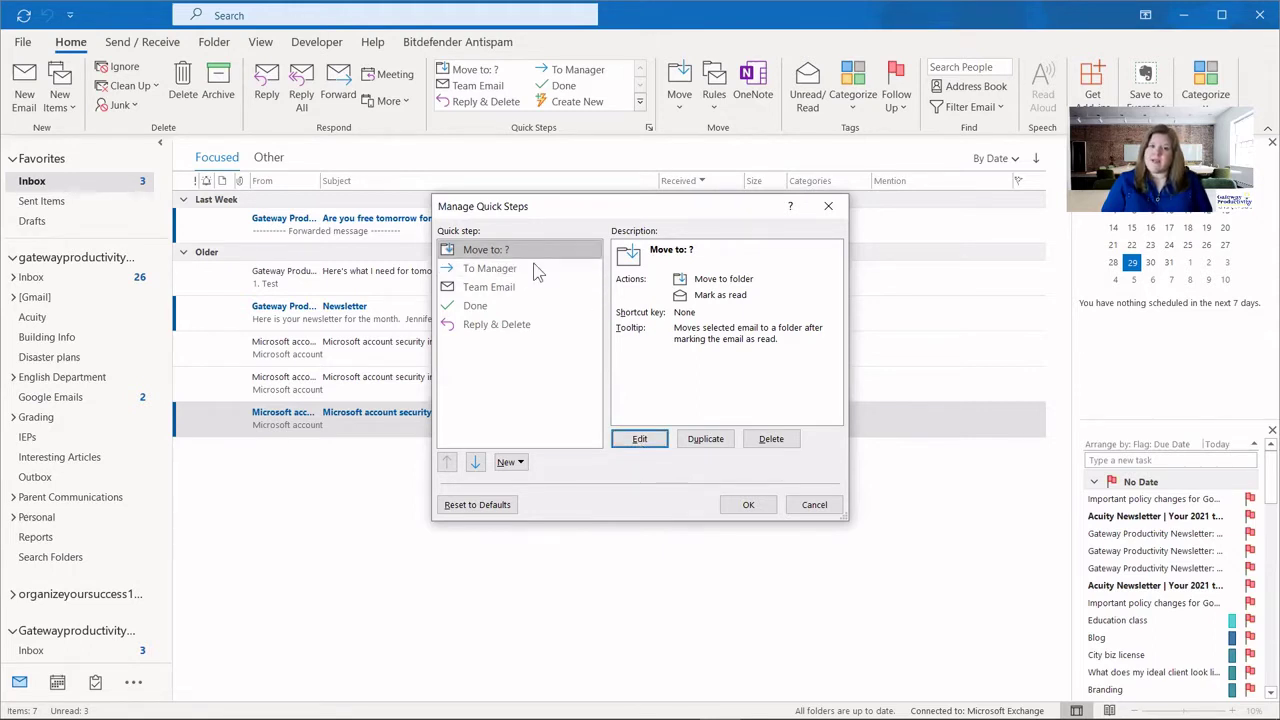
click(695, 441)
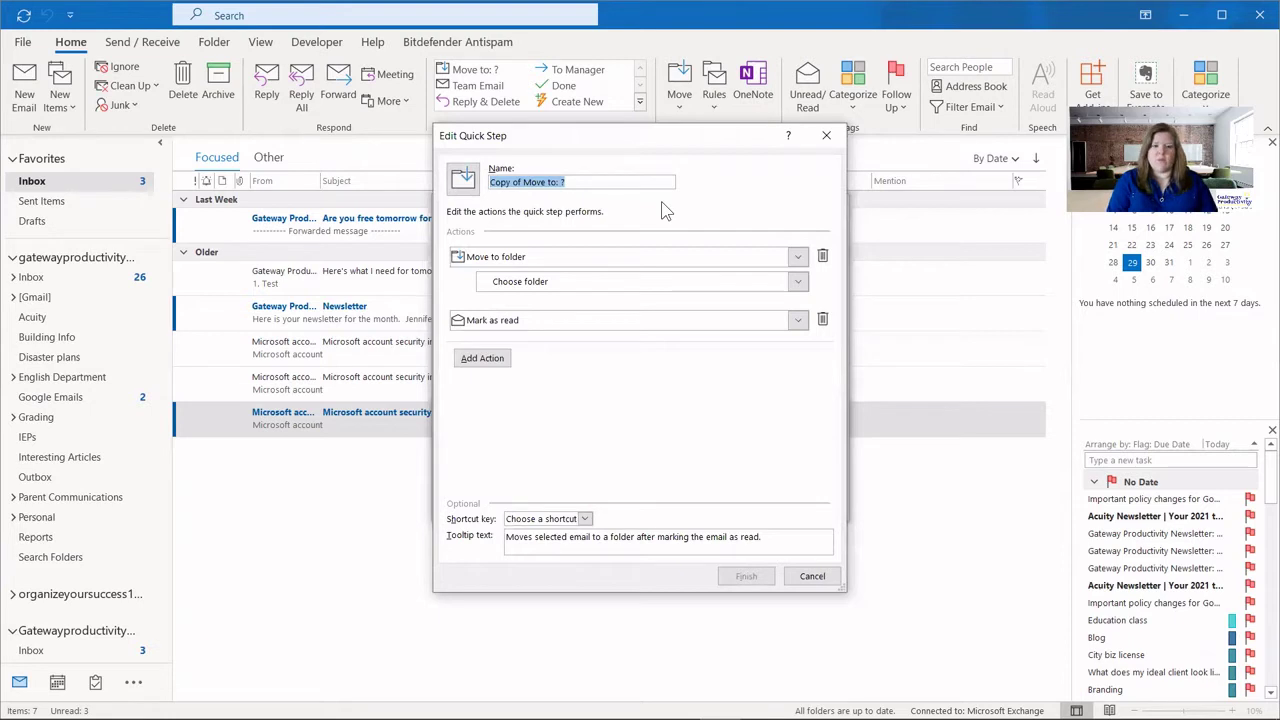
Name the duplicated quick step 'My folder quick step'.
text(My fol)
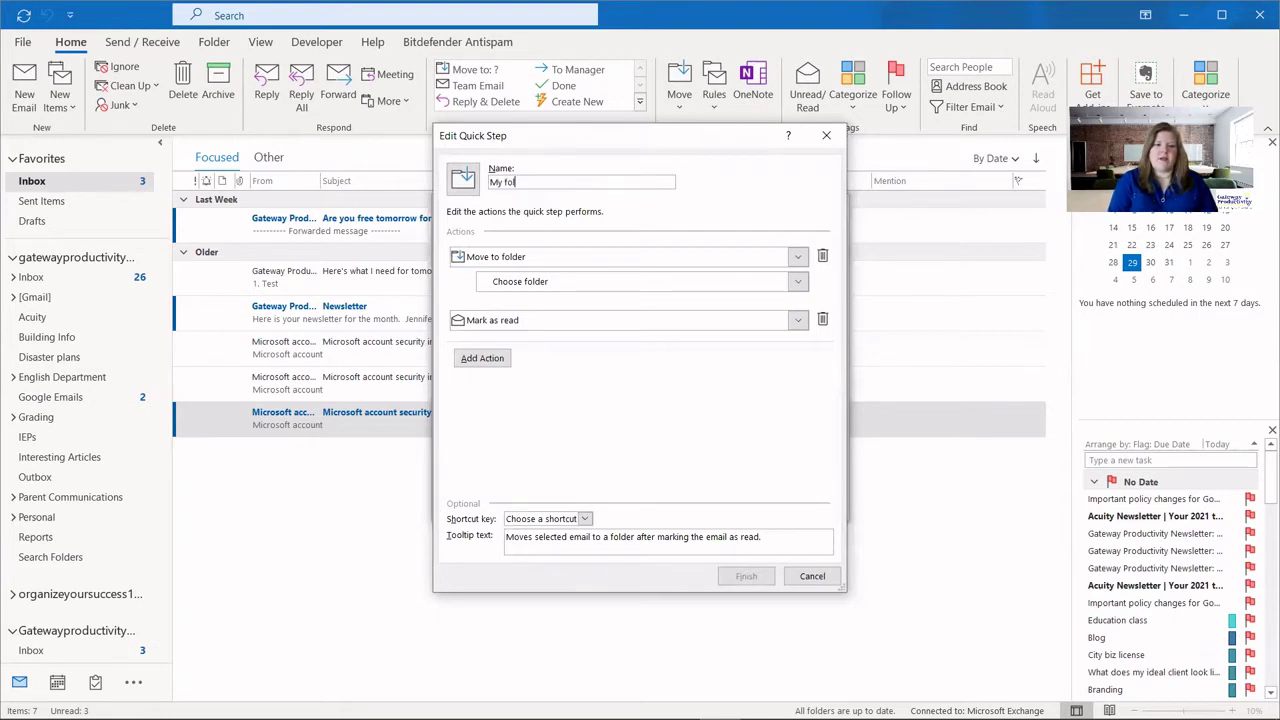
text(der quic)
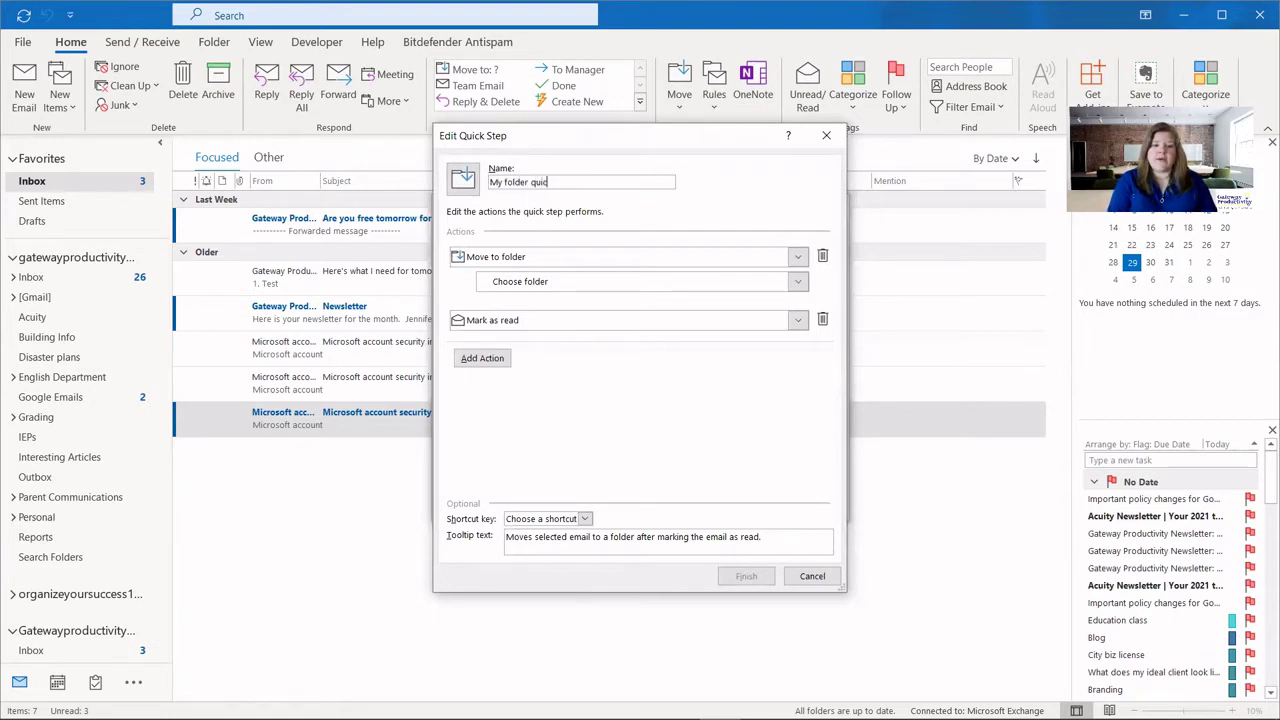
text(k step)
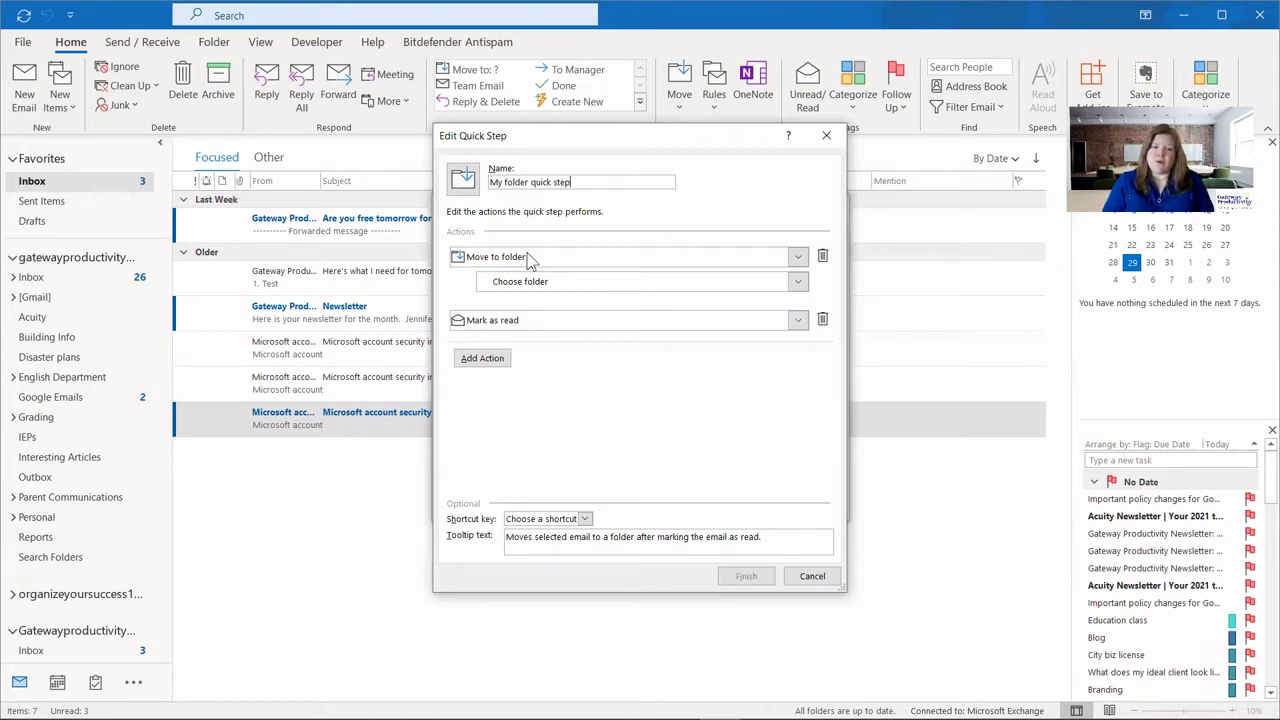
click(574, 263)
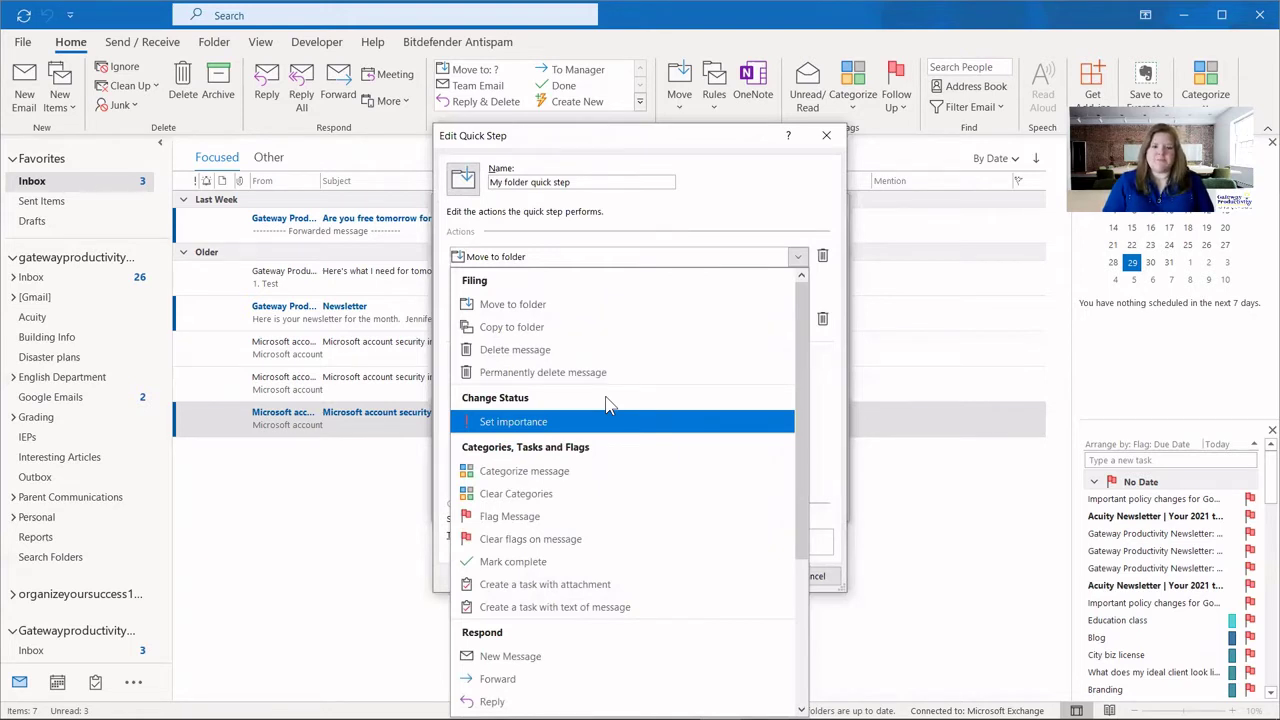
Keep Move to folder as the action and choose the Microsoft folder as its destination.
click(584, 302)
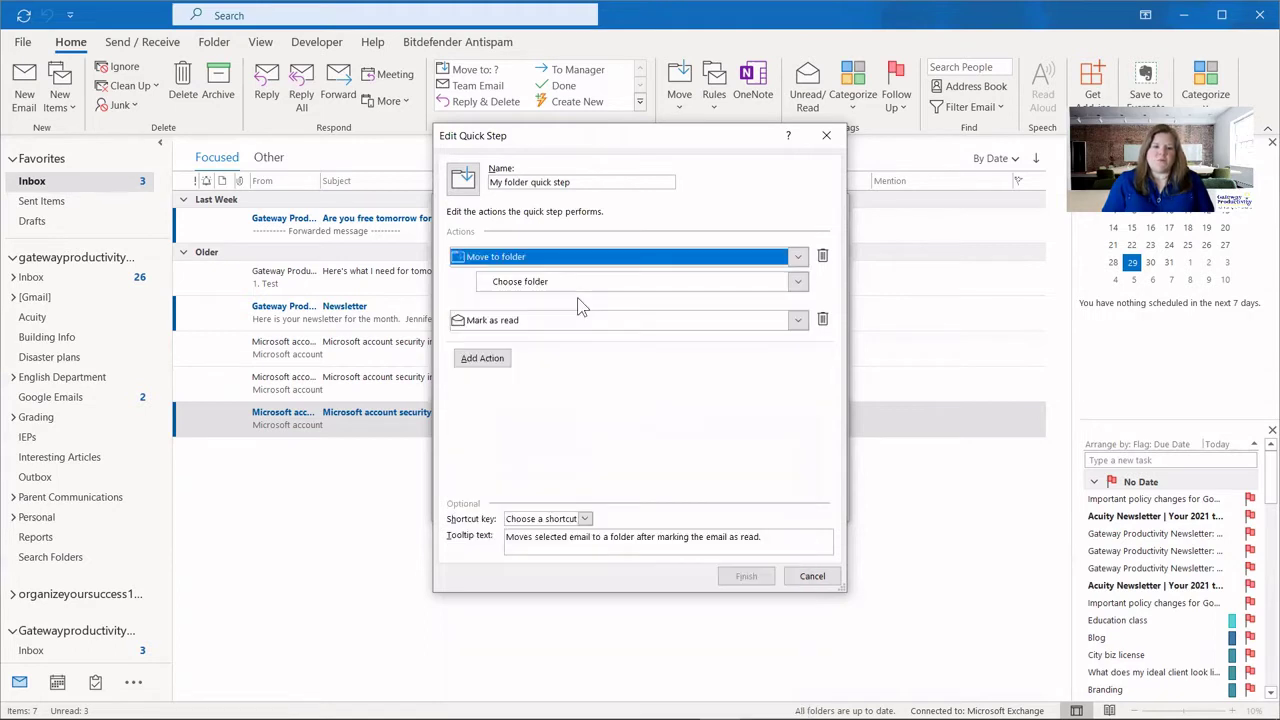
click(800, 283)
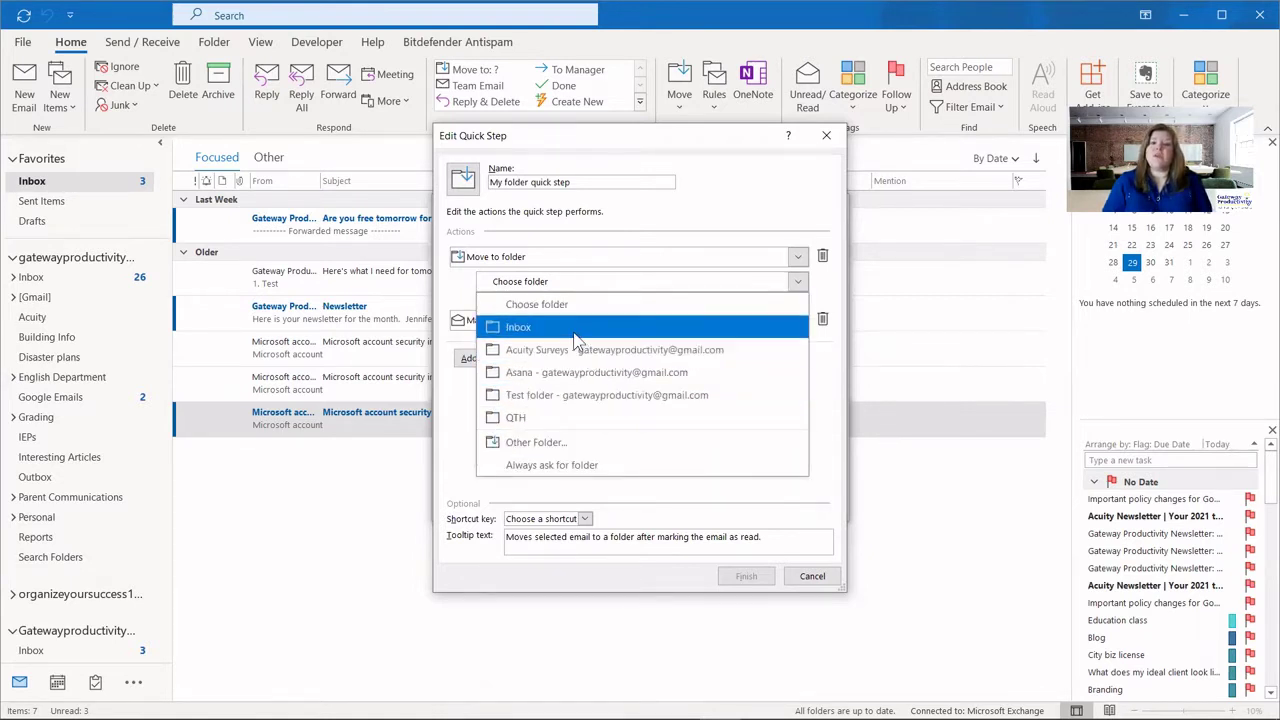
click(545, 442)
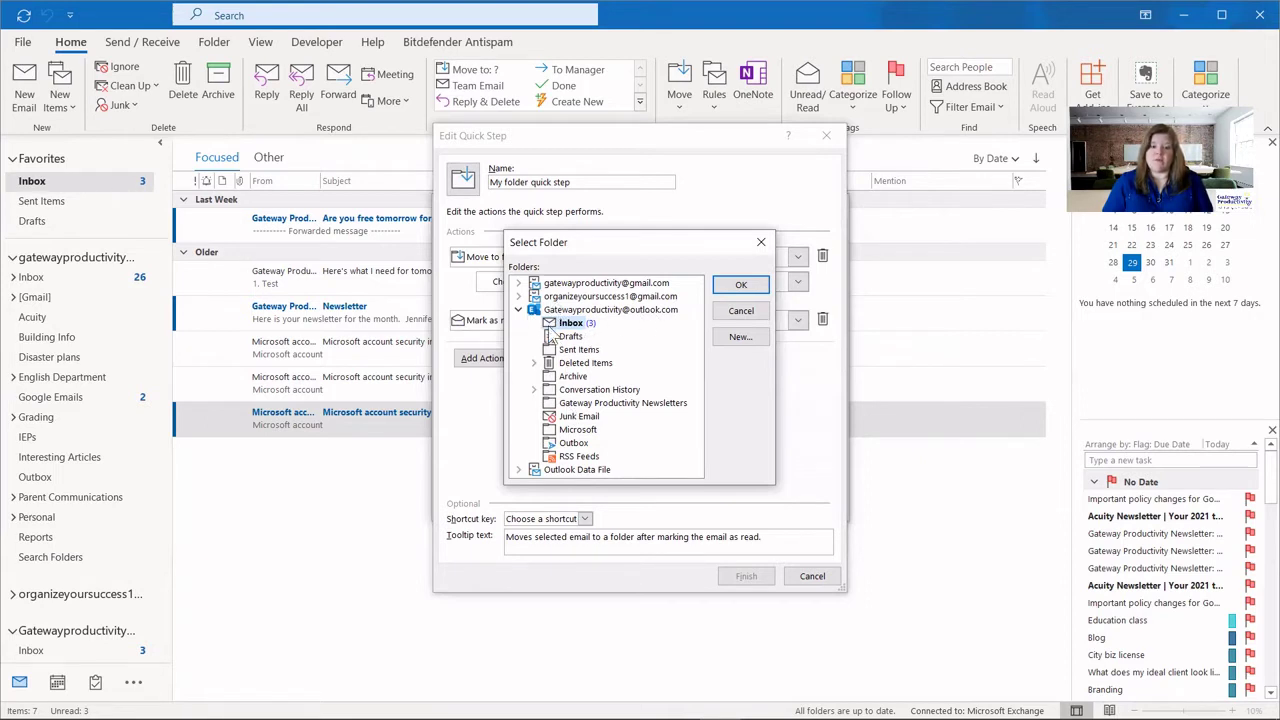
click(518, 283)
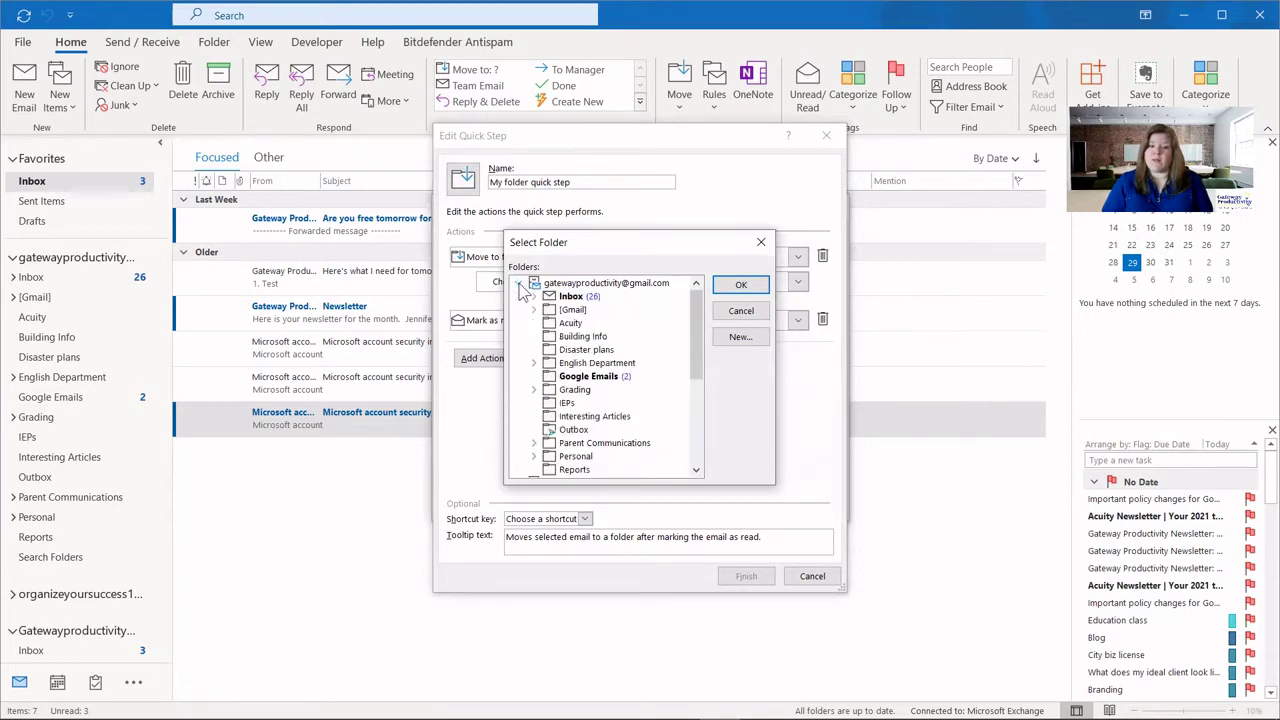
click(518, 284)
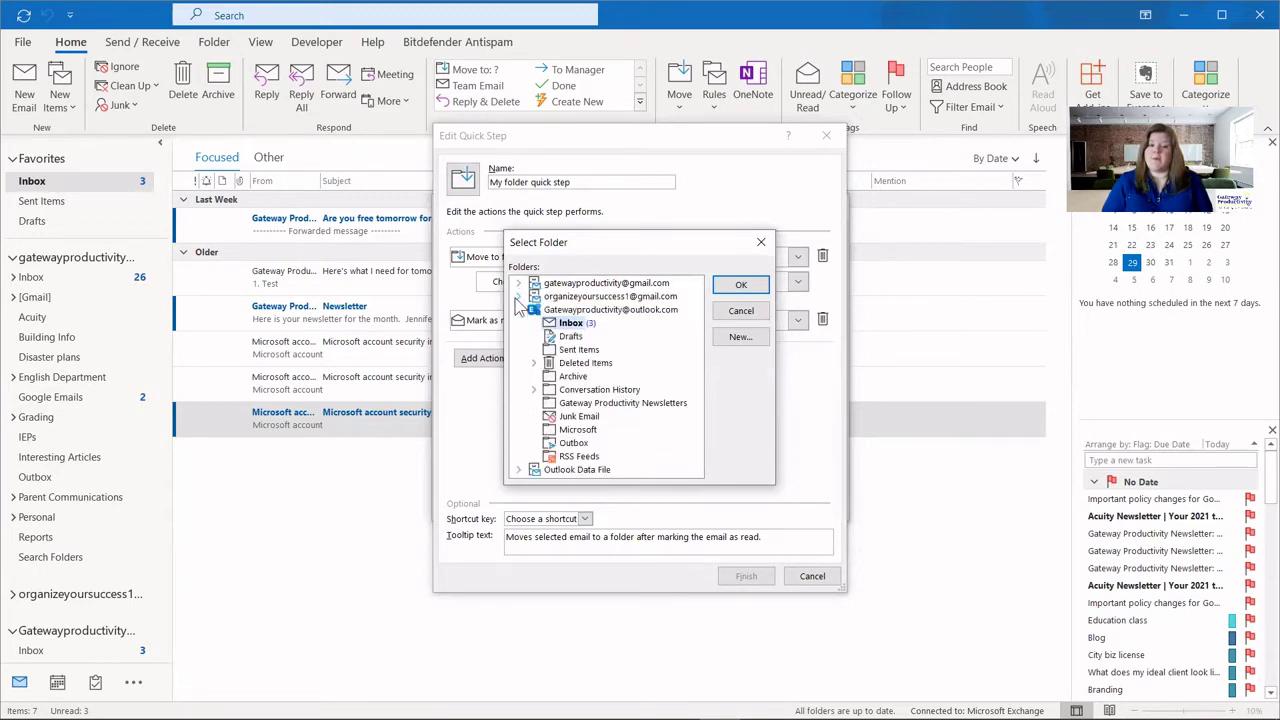
click(645, 432)
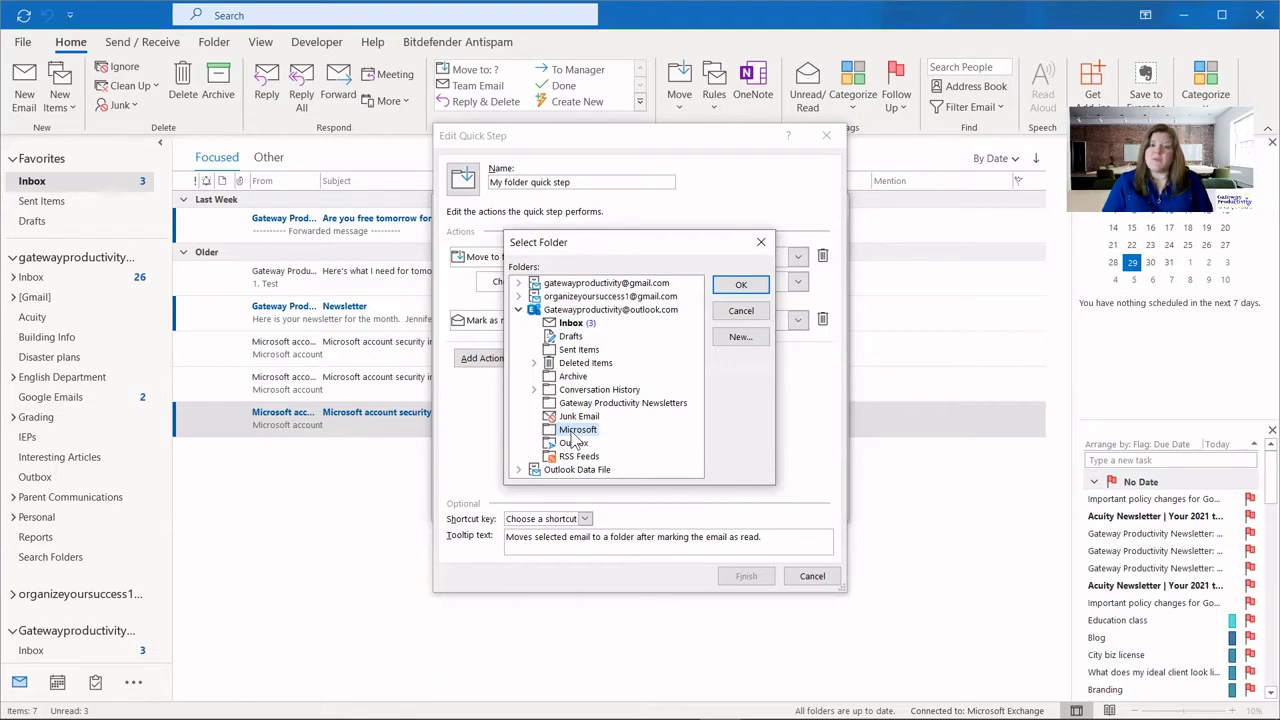
click(740, 287)
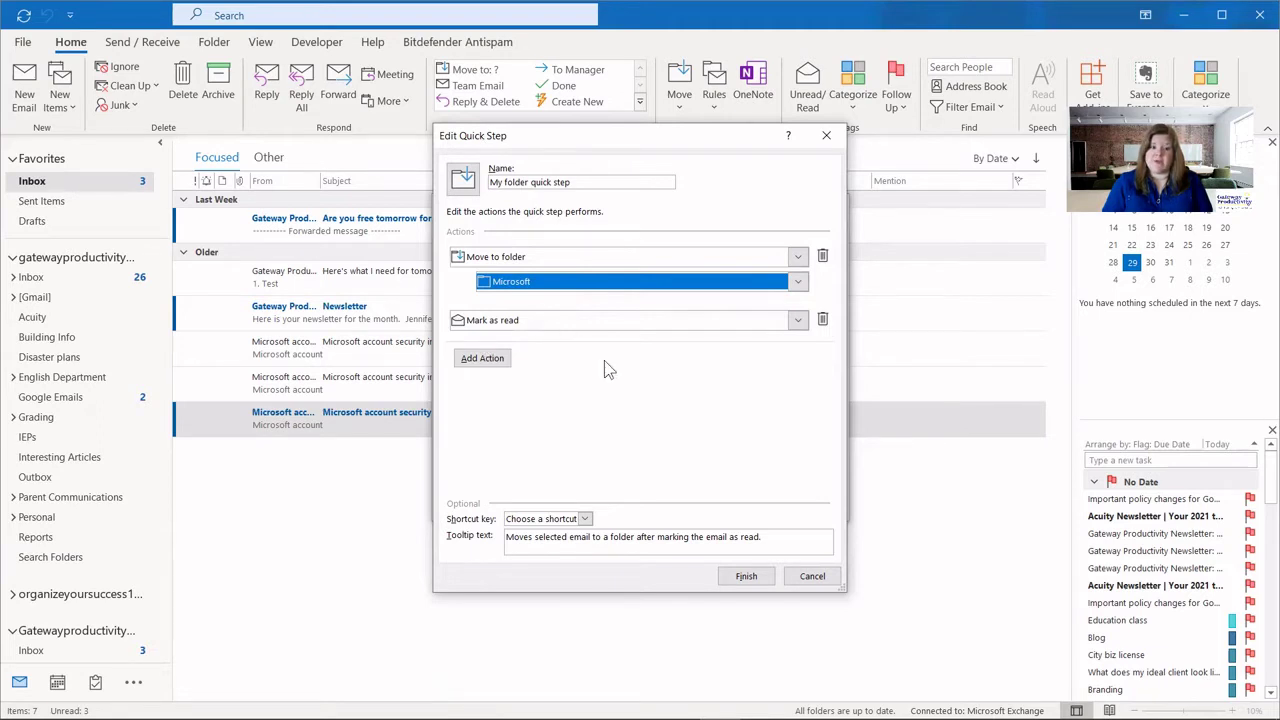
Leave the second action as Mark as read and assign no shortcut key.
click(800, 322)
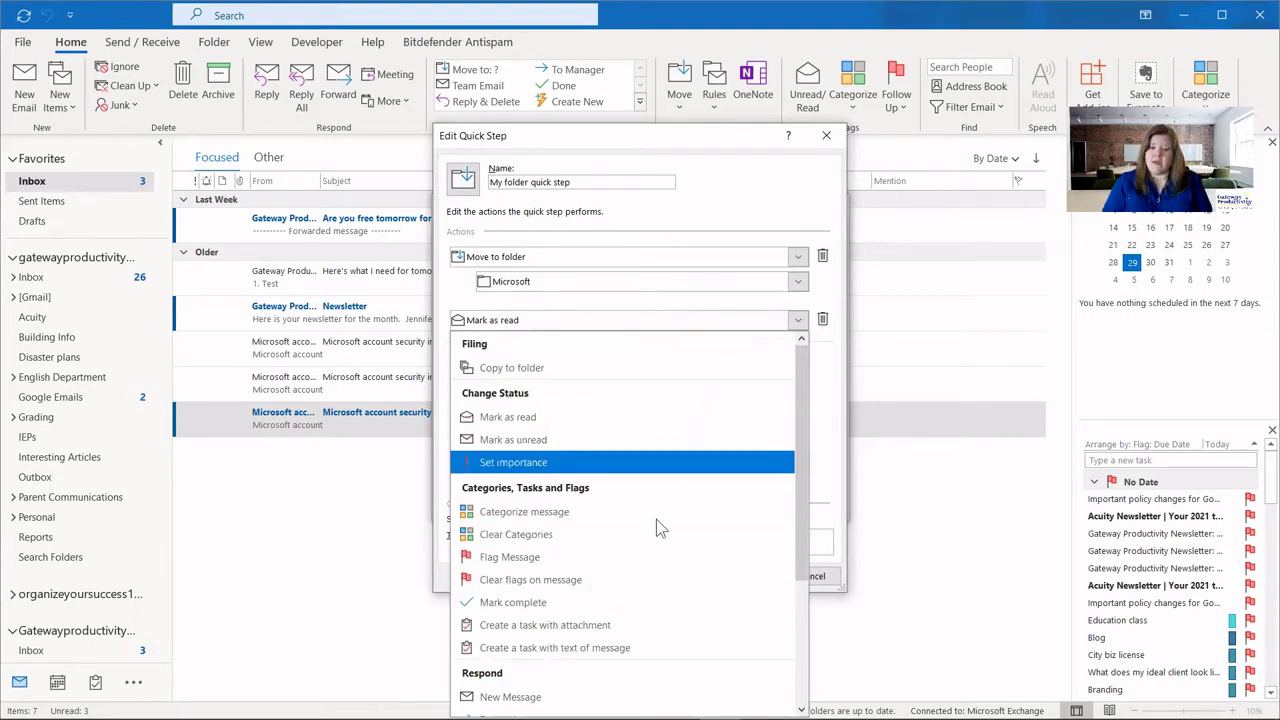
drag(797, 370, 785, 375)
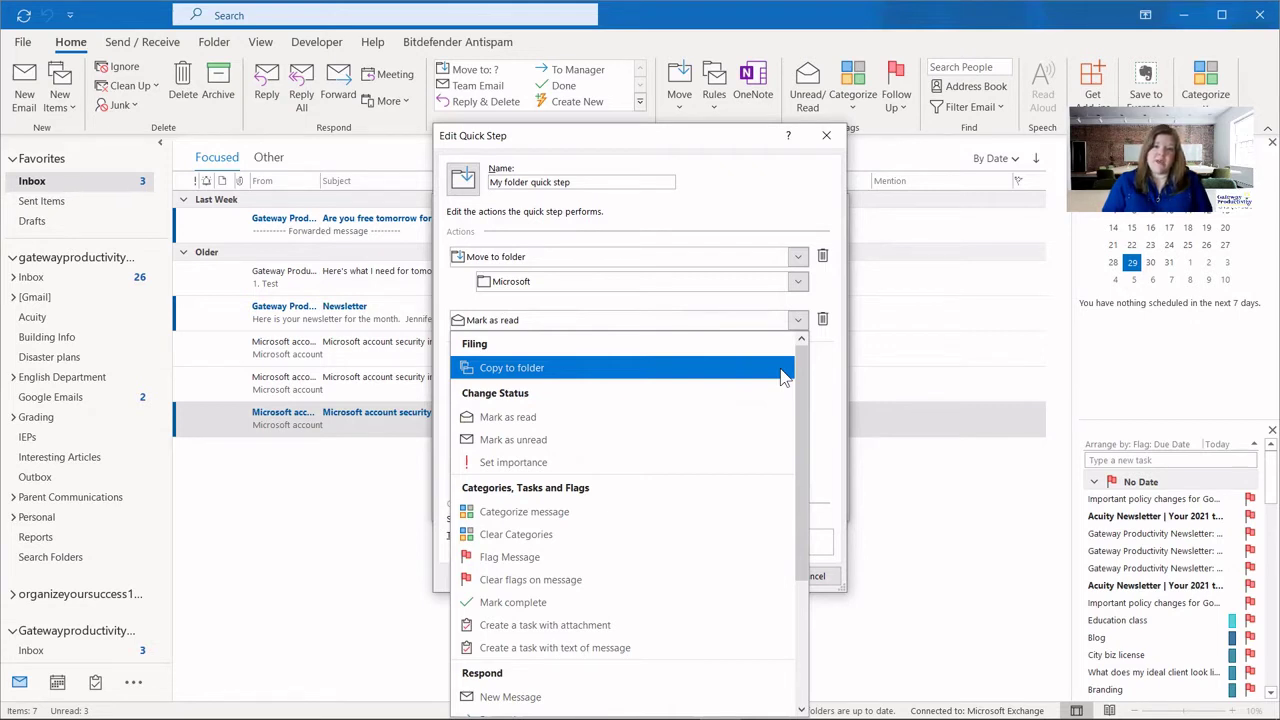
click(744, 199)
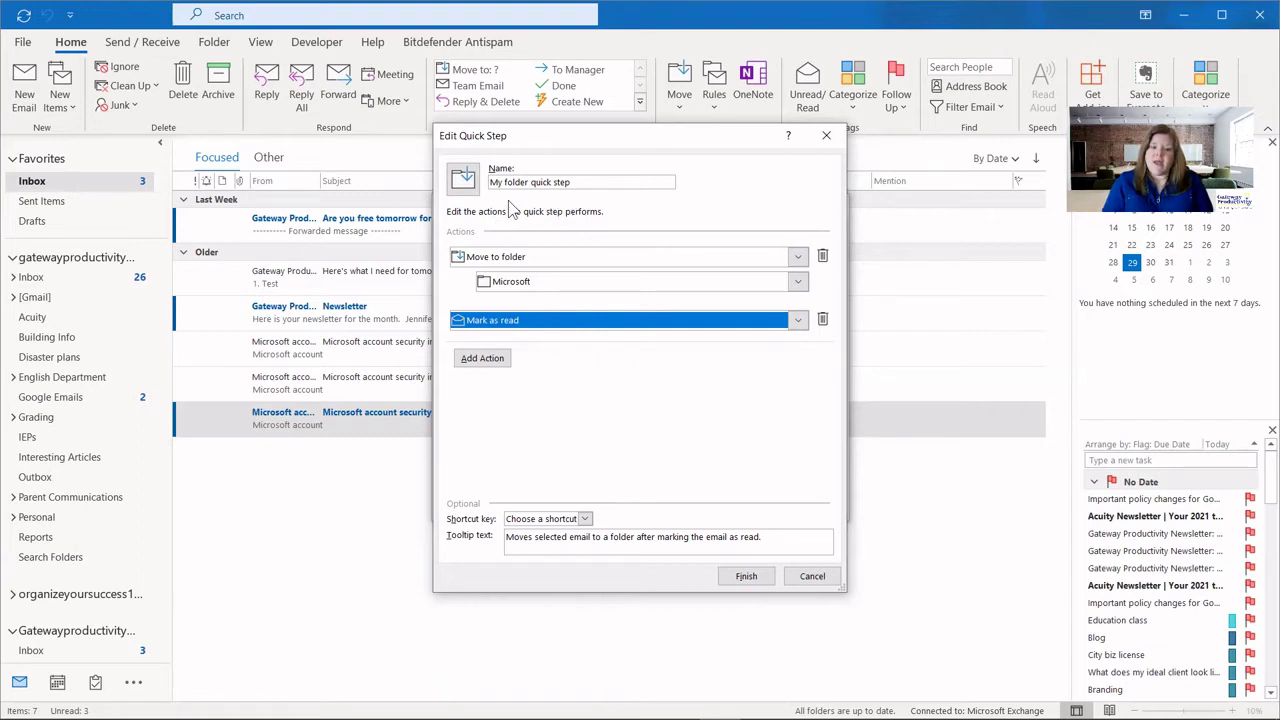
click(585, 519)
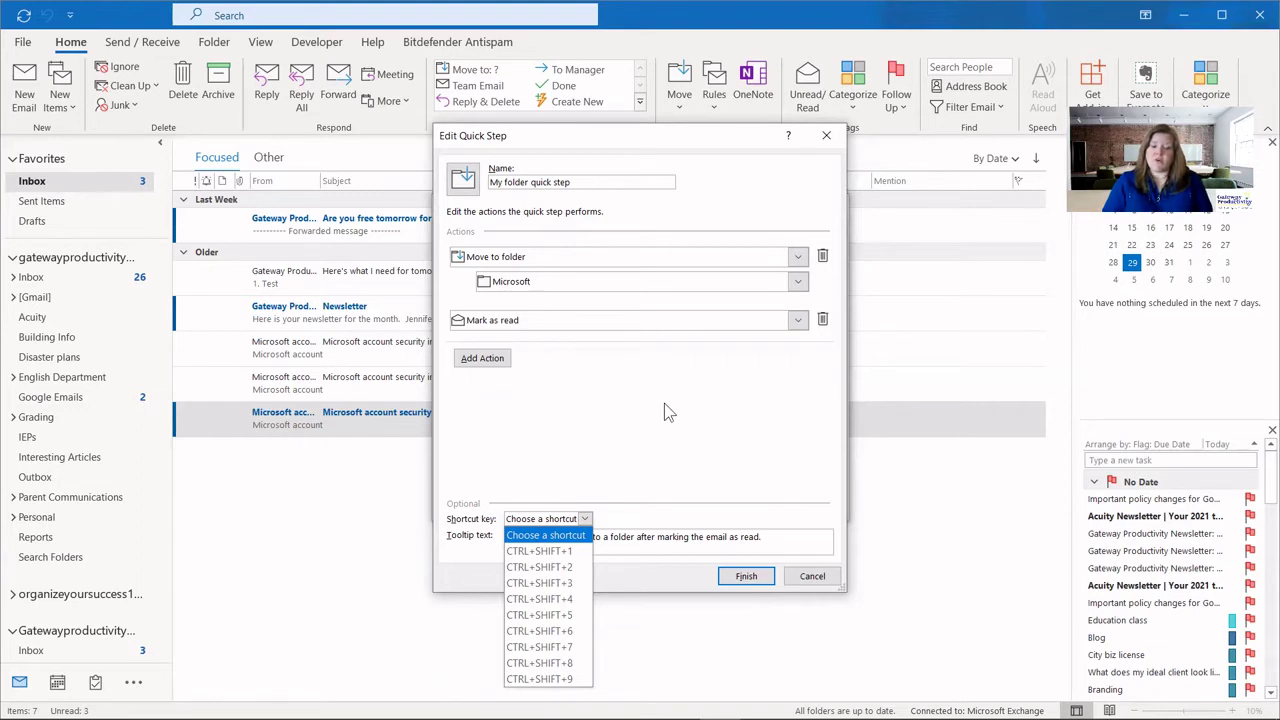
click(634, 445)
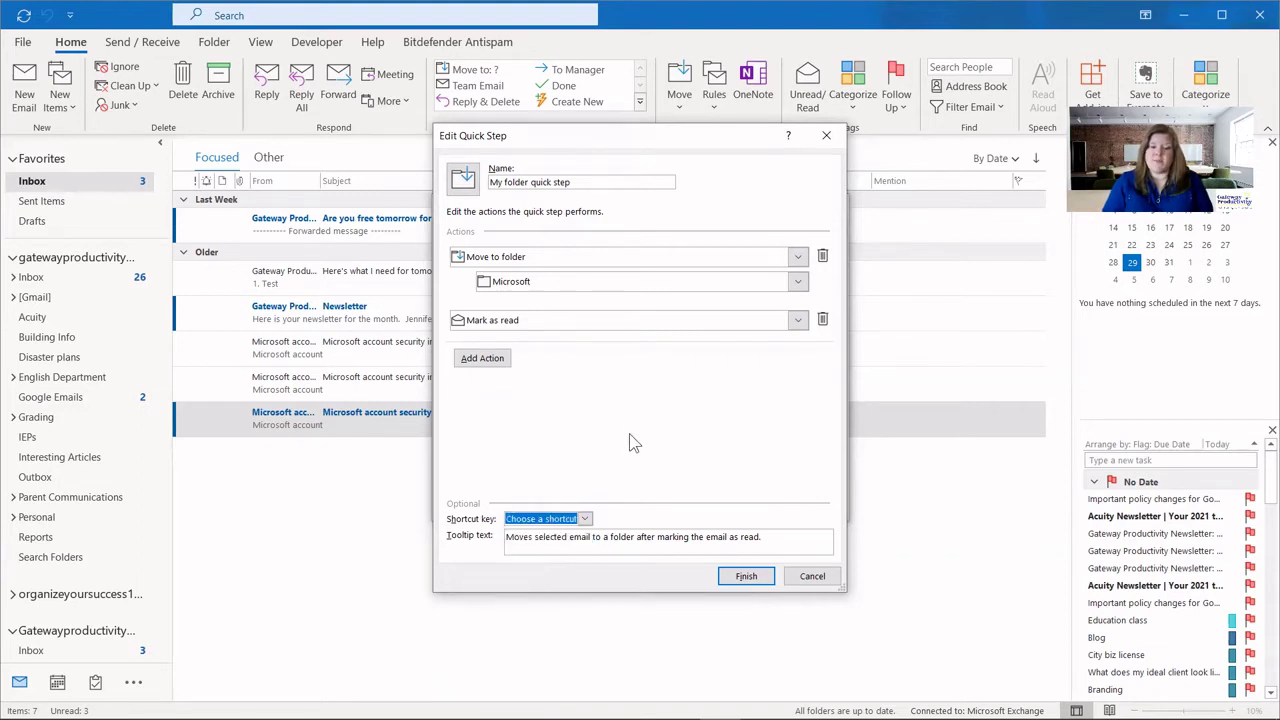
Save My folder quick step, move it to the top of the list, and apply.
click(748, 578)
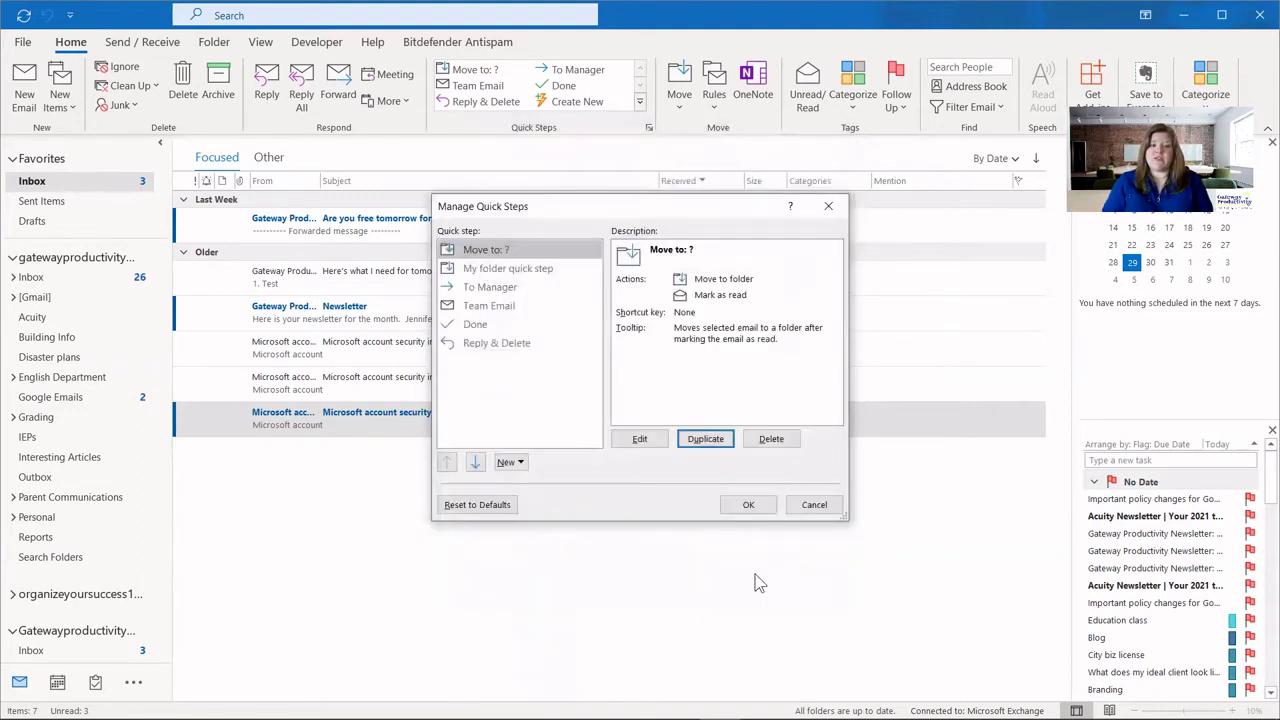
click(486, 270)
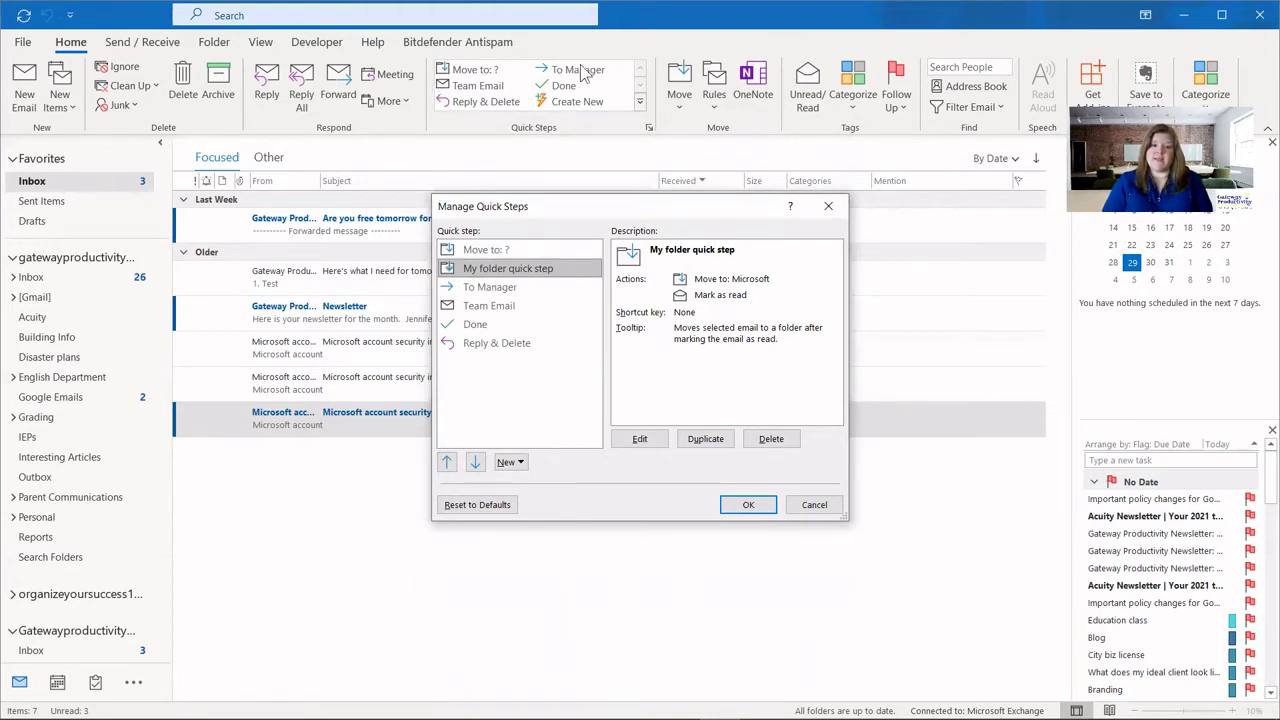
click(447, 463)
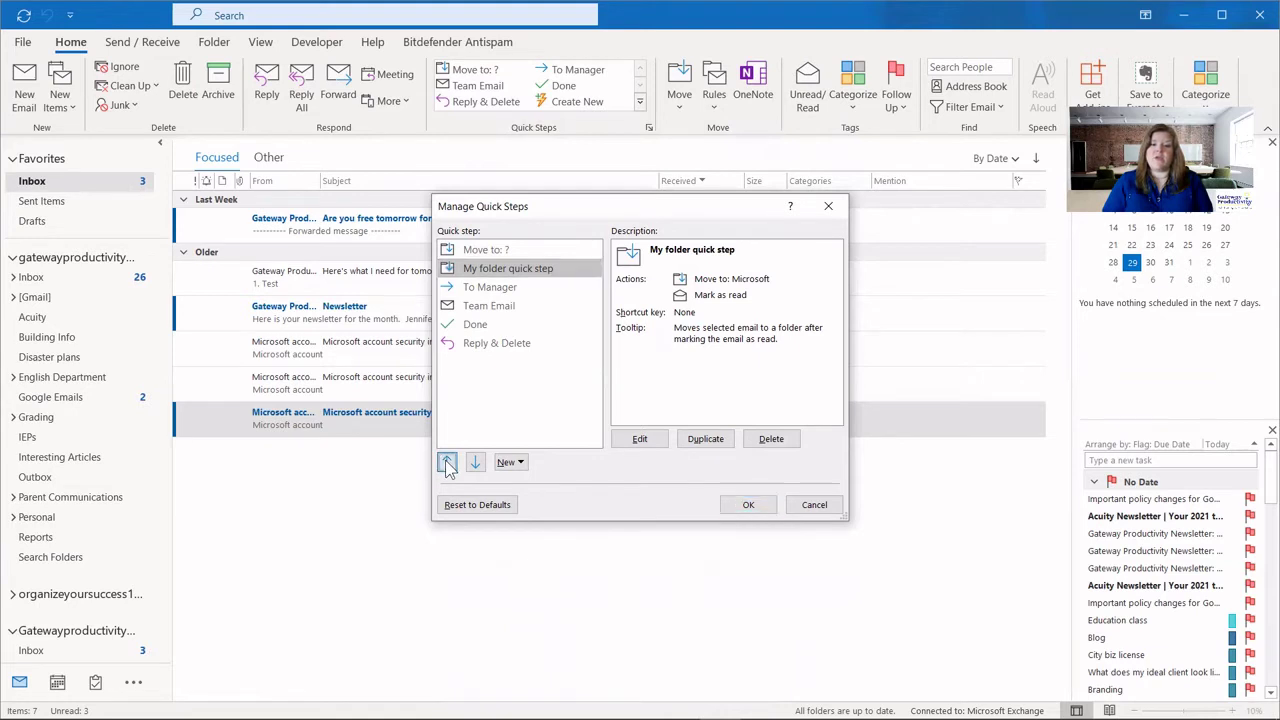
click(748, 505)
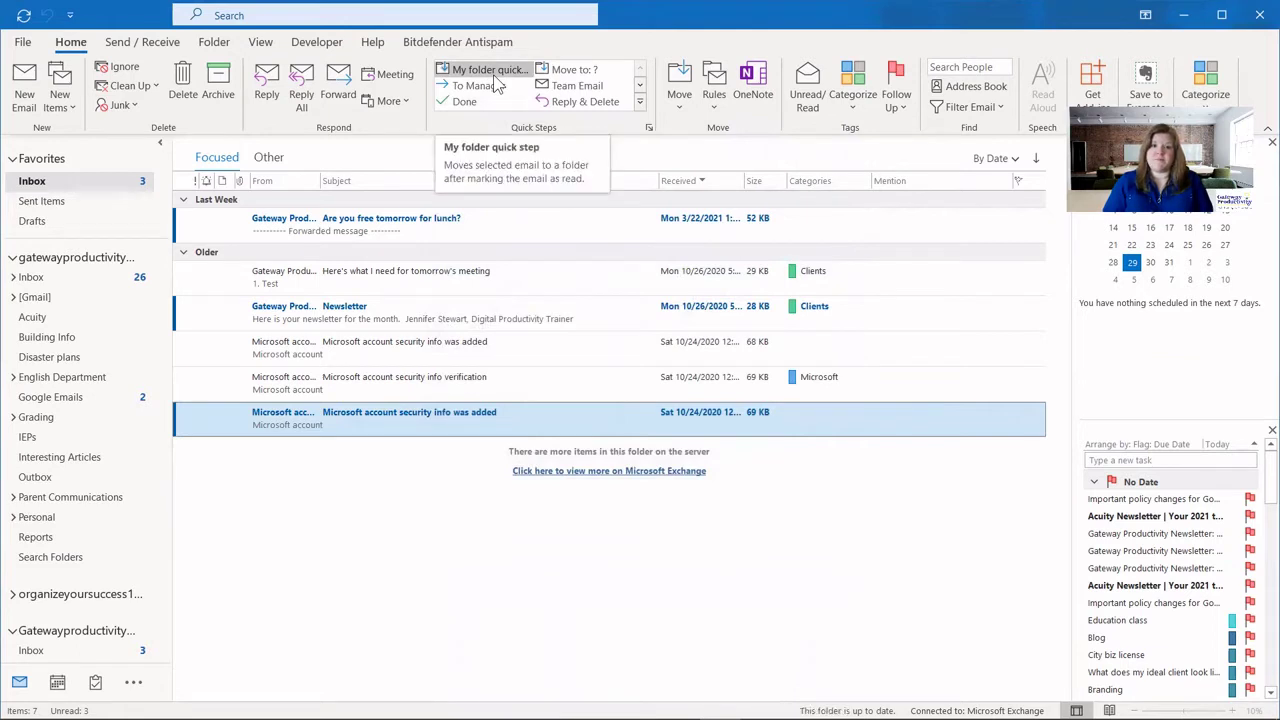
Duplicate the To Manager quick step in Manage Quick Steps.
click(648, 128)
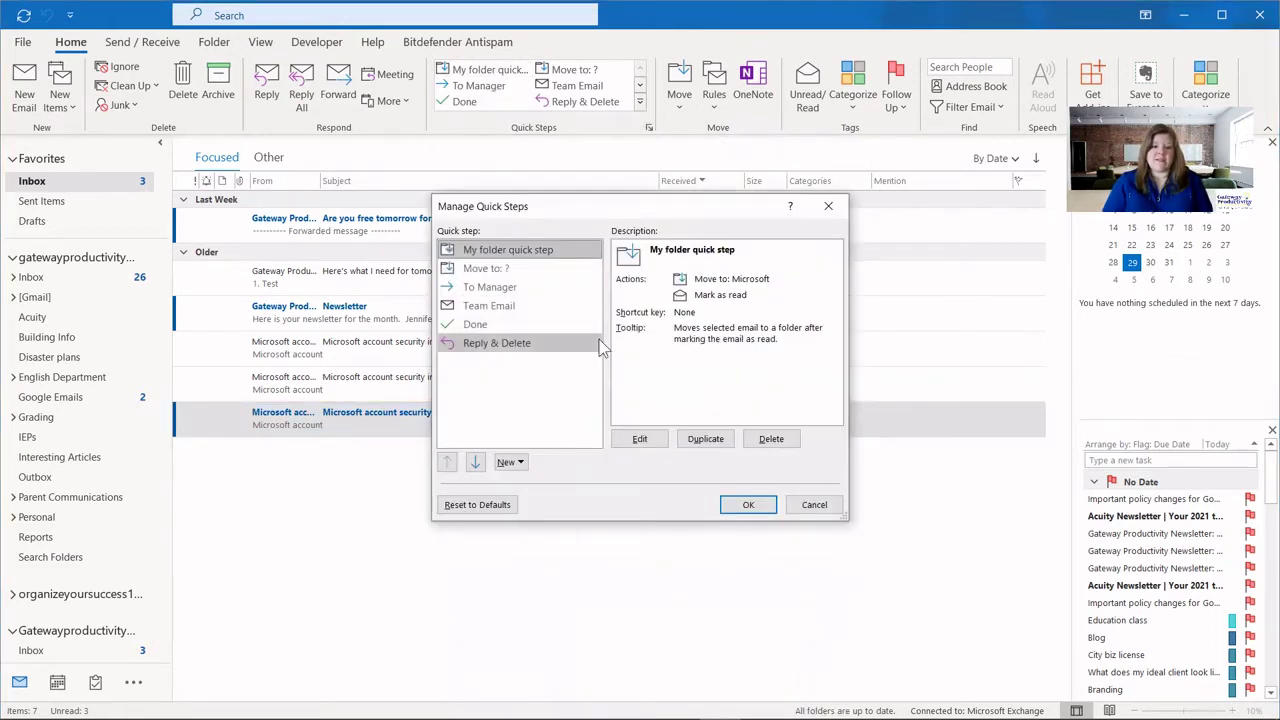
click(505, 288)
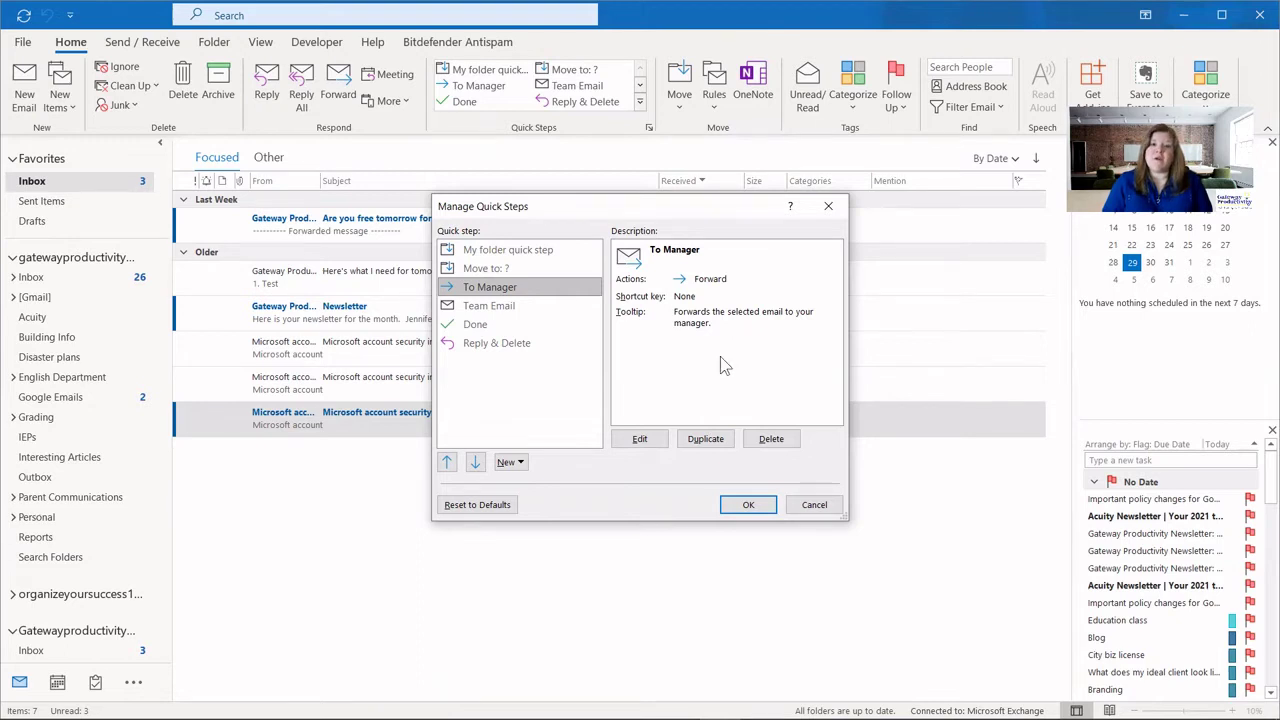
click(704, 439)
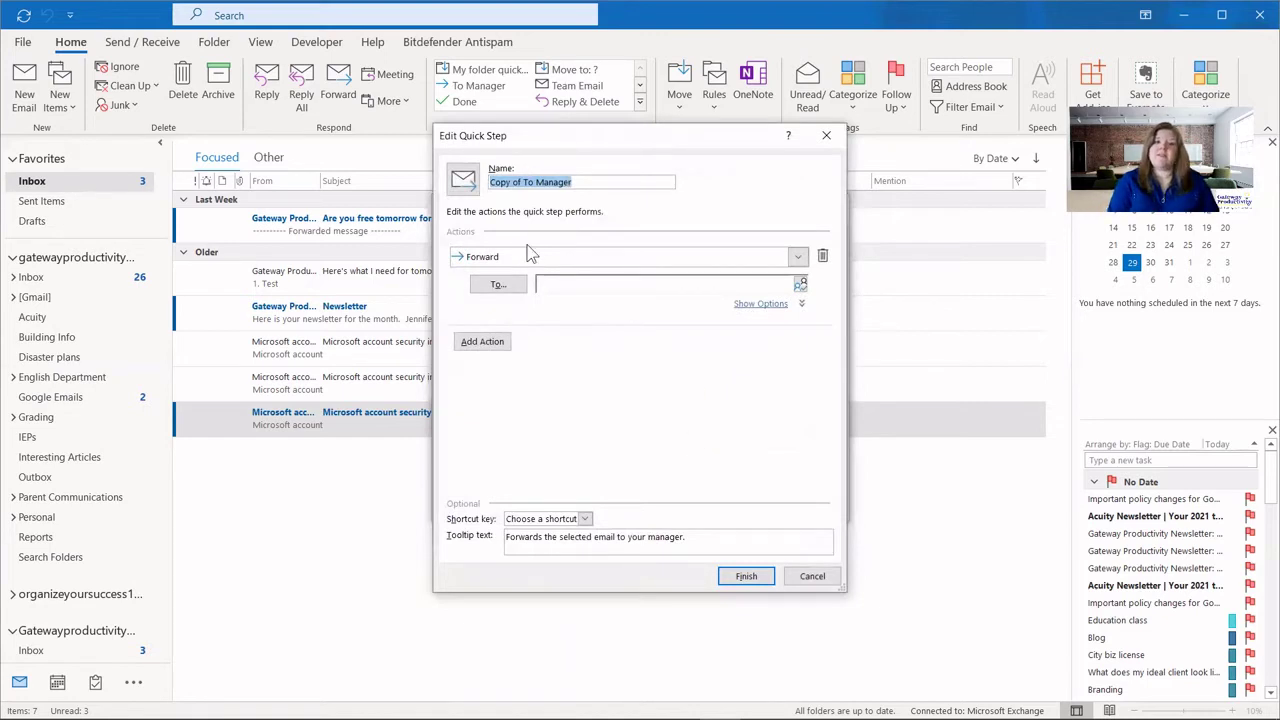
Name the copy 'To Accountant' and keep Forward as its action.
text(To A)
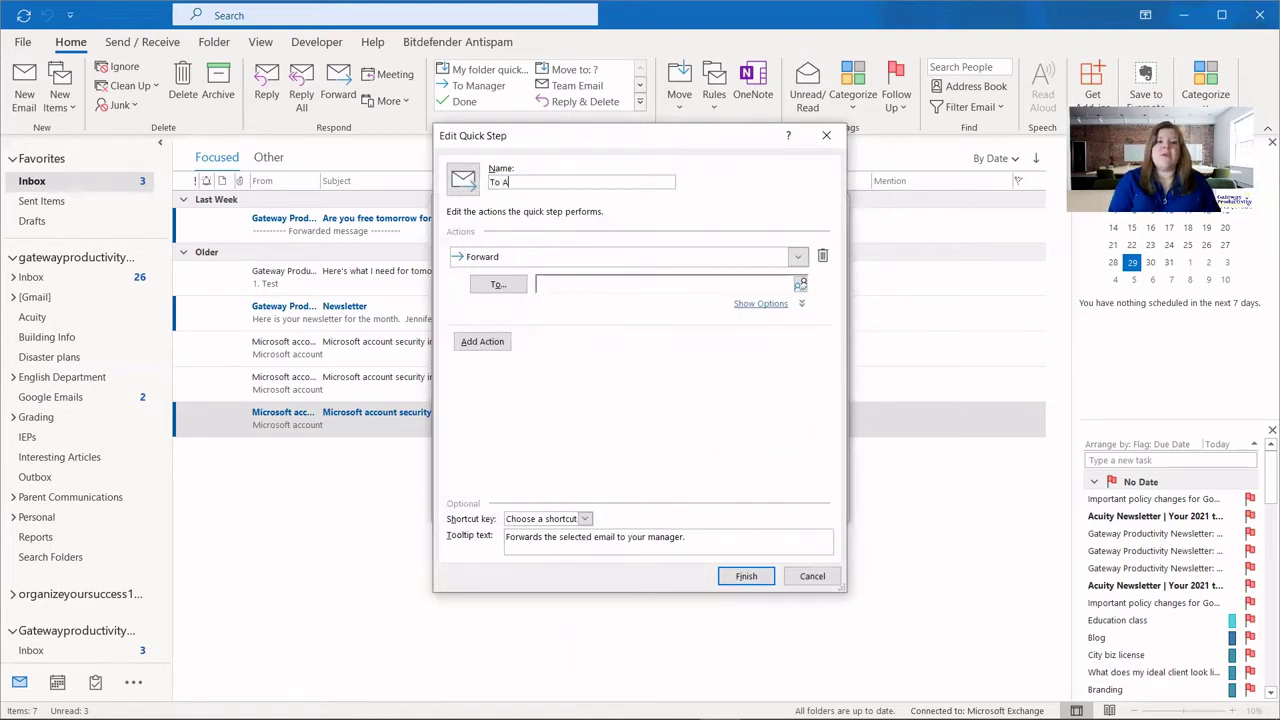
text(ccountant)
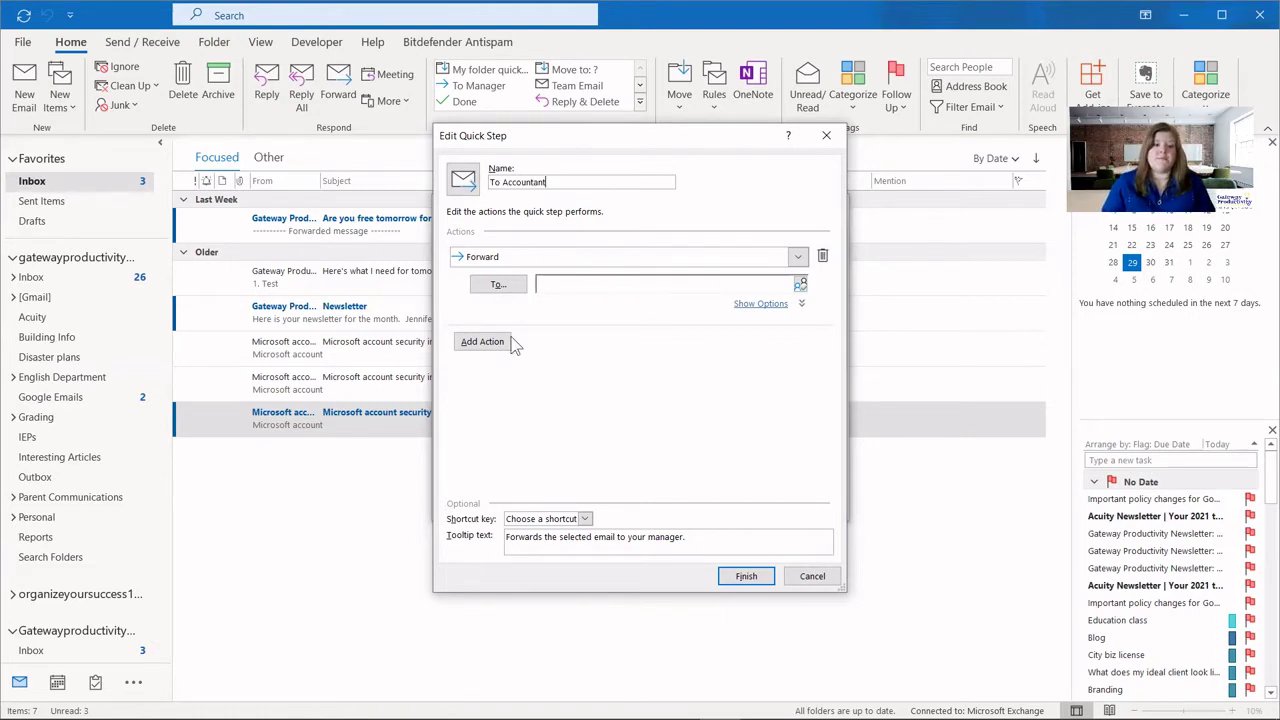
click(797, 257)
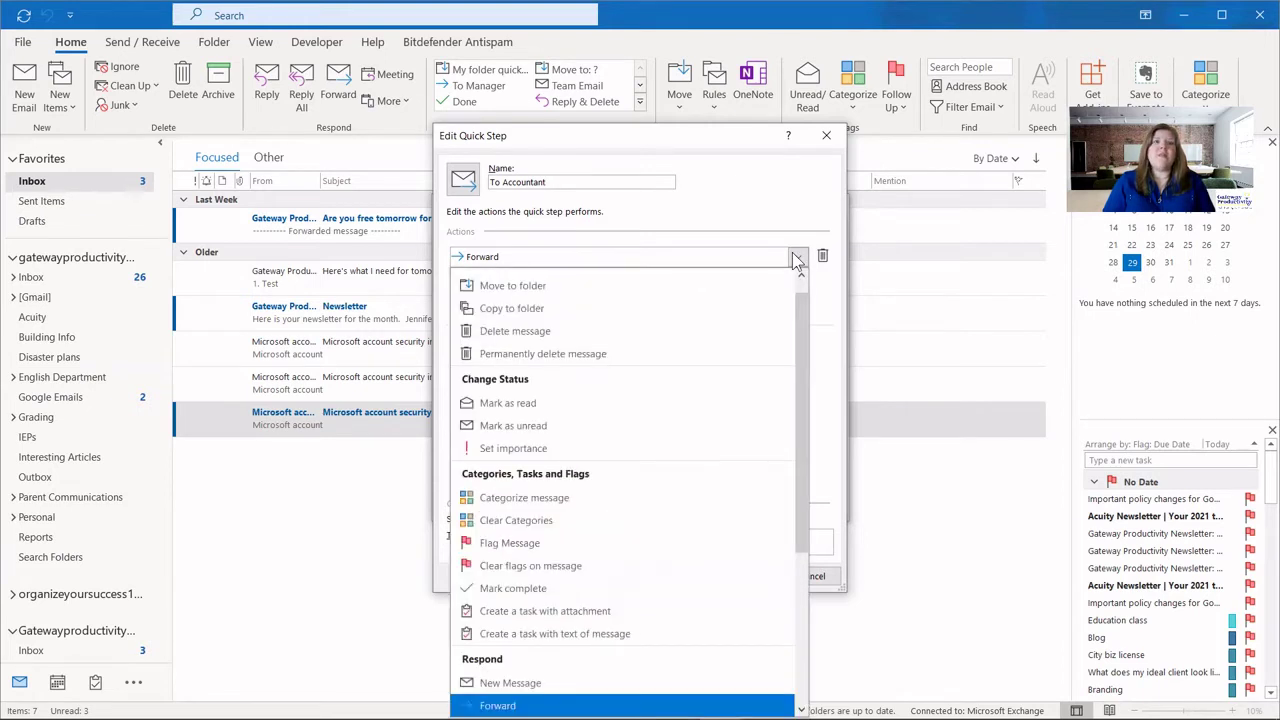
drag(800, 316, 800, 478)
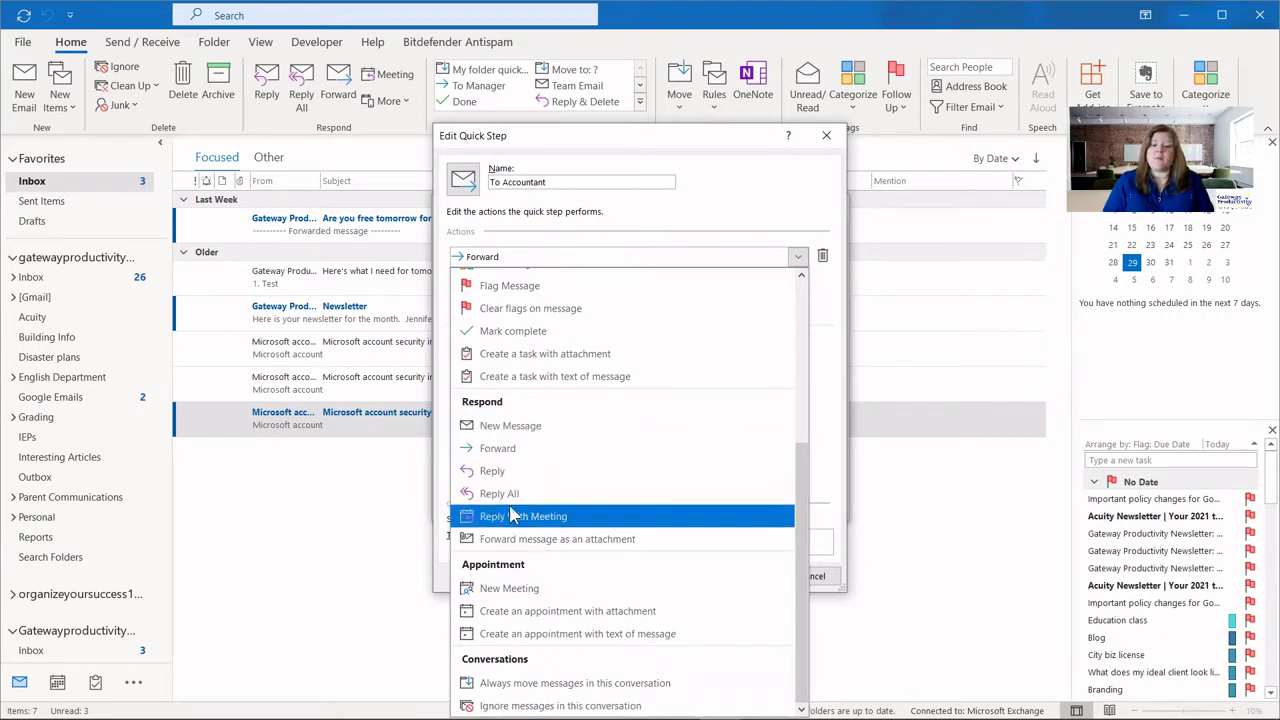
click(727, 168)
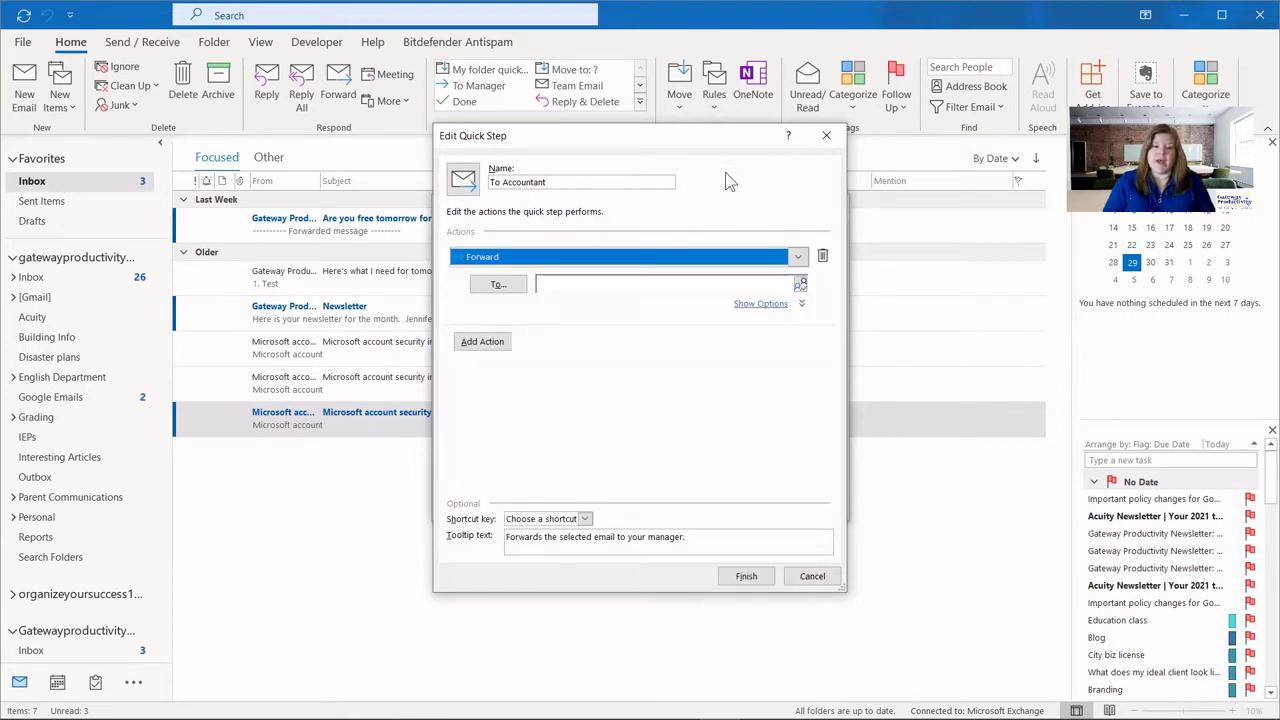
click(578, 284)
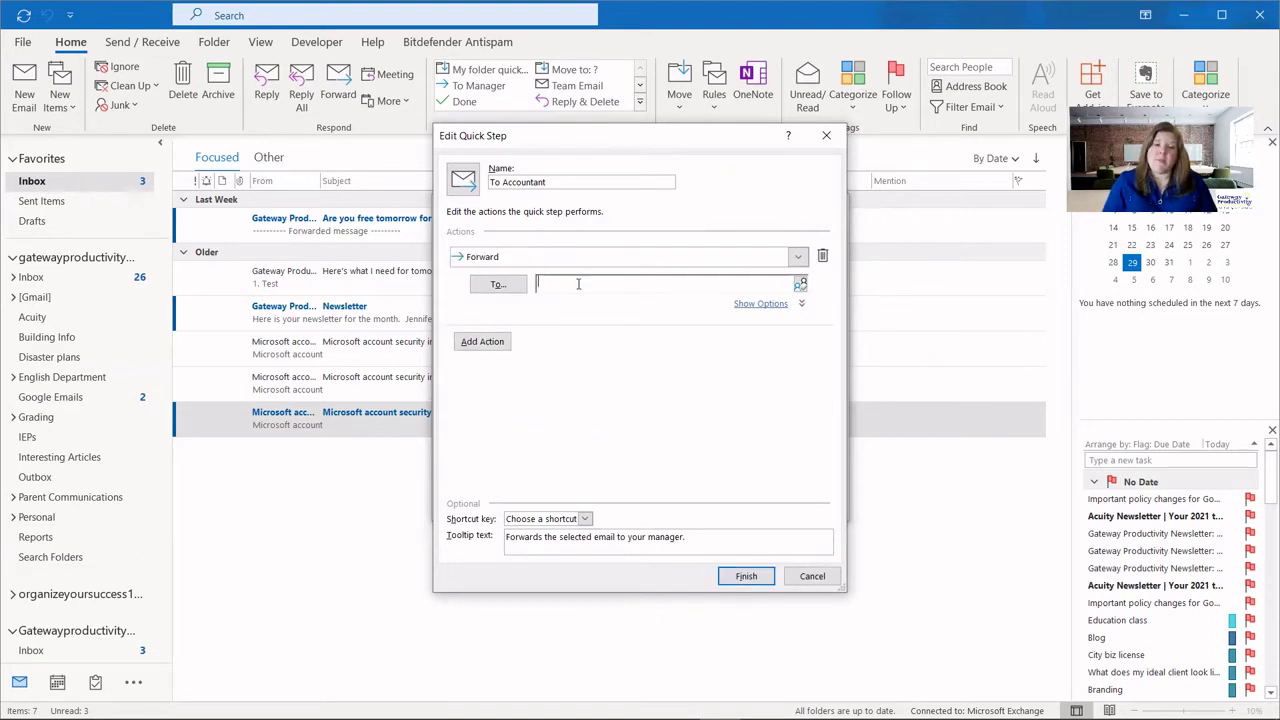
Enter the accountant's e-mail address as the forward recipient and finish the step.
click(499, 285)
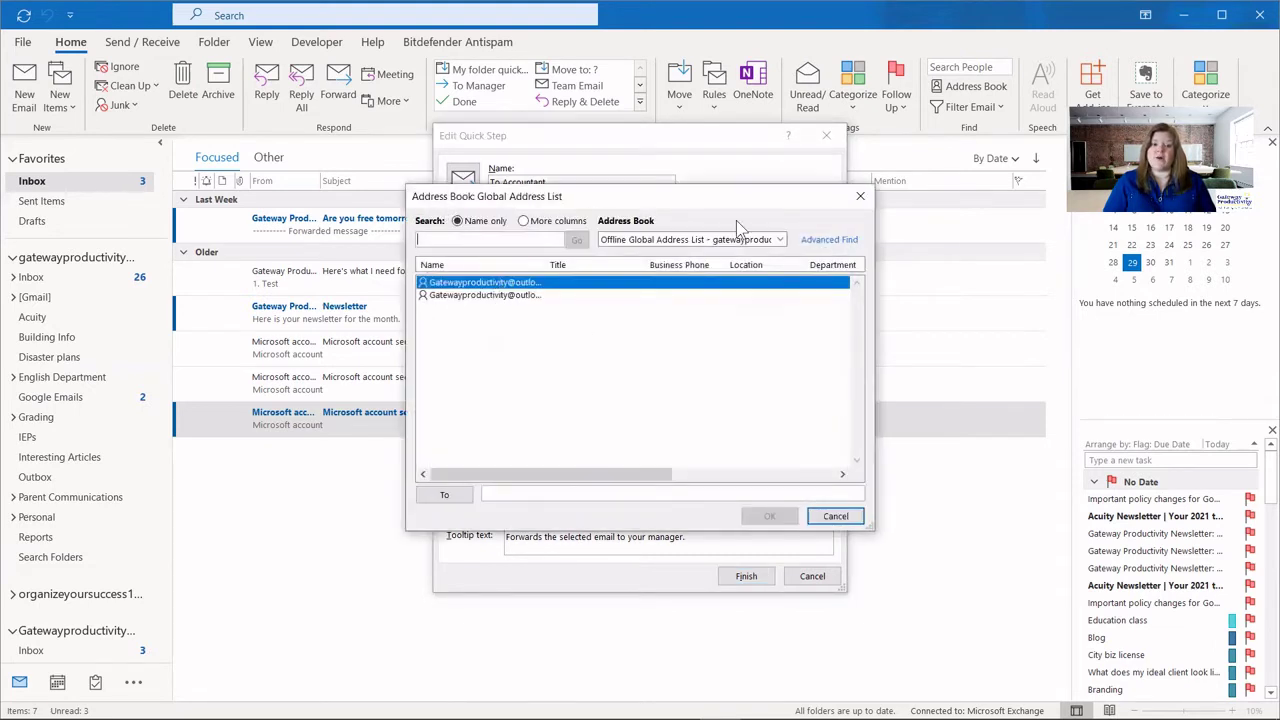
click(836, 516)
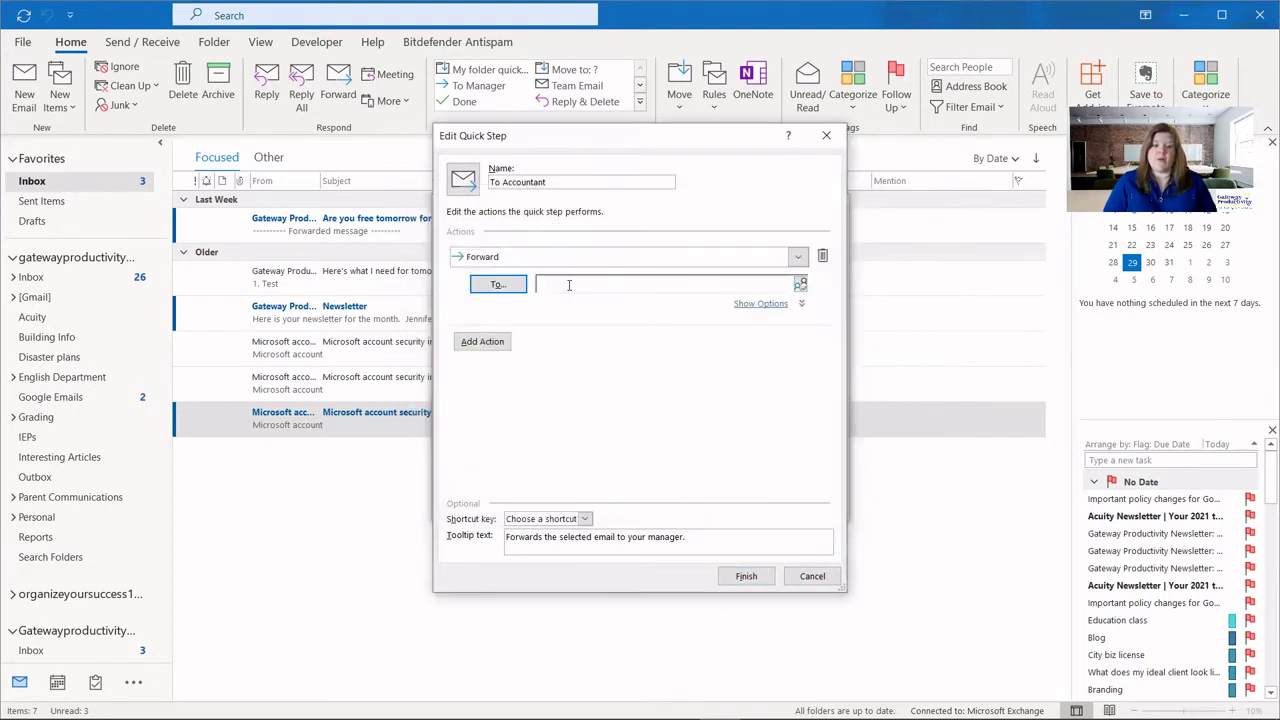
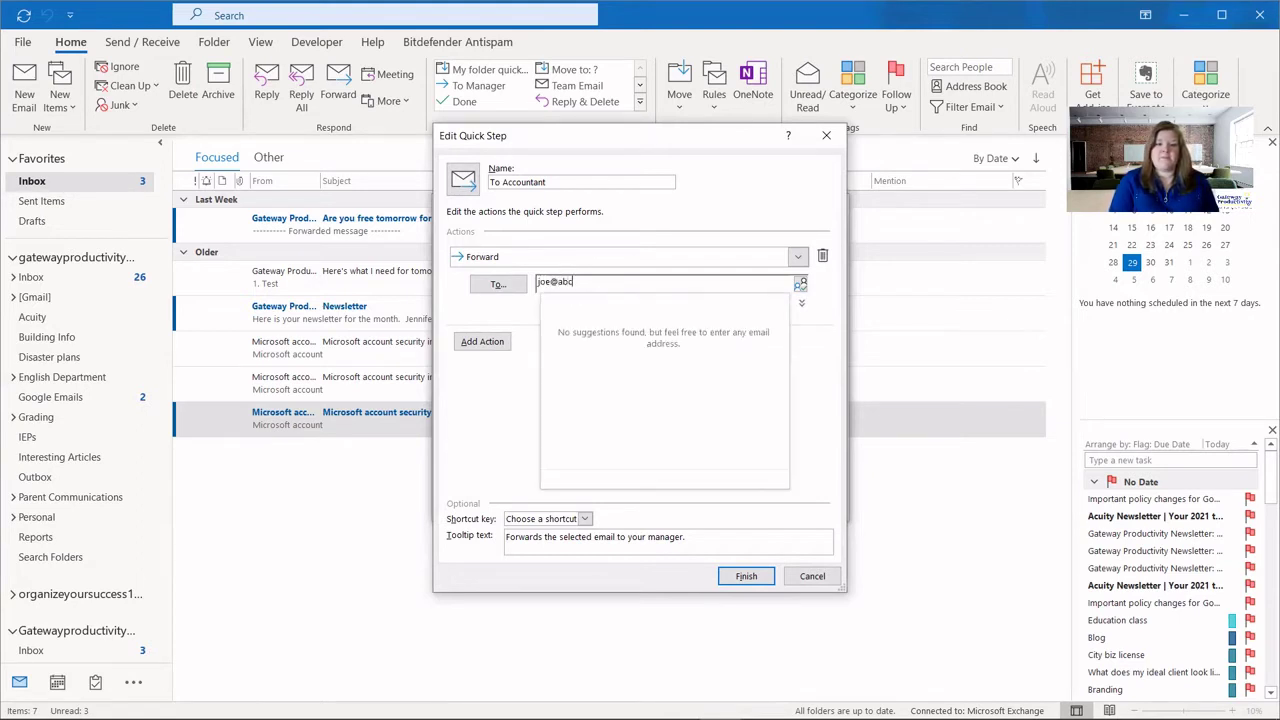
click(680, 367)
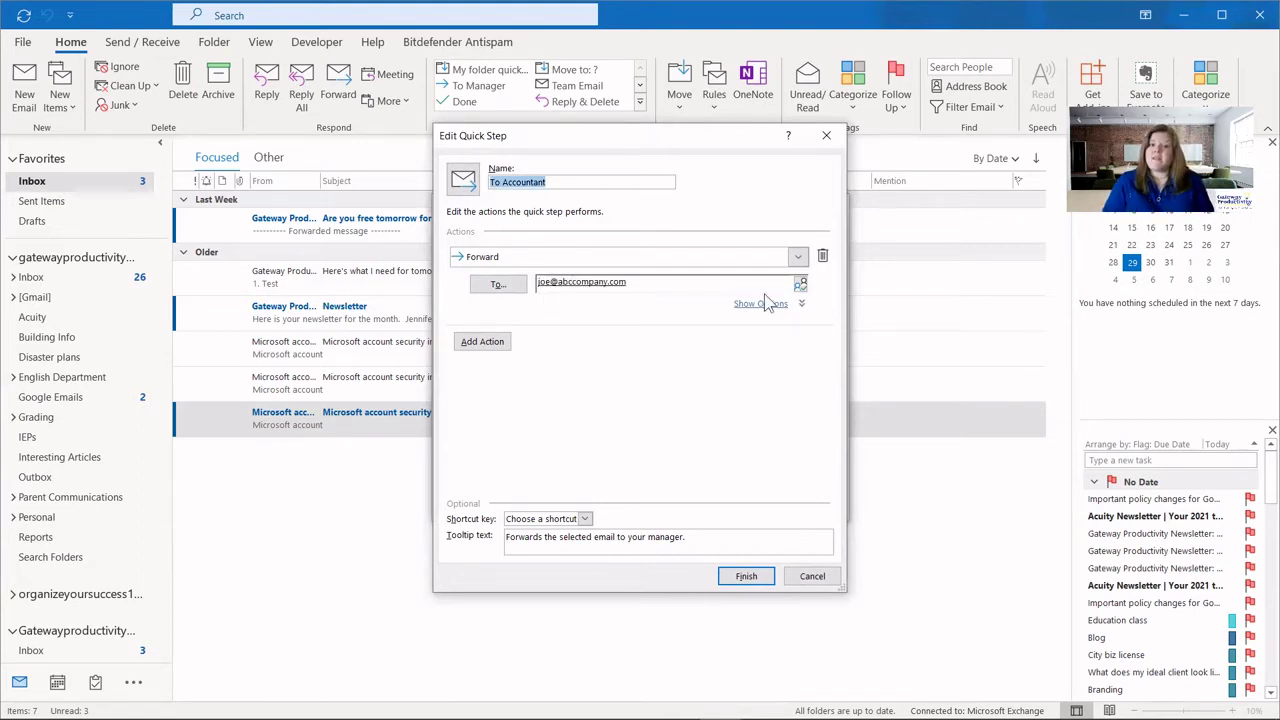
key(Tab)
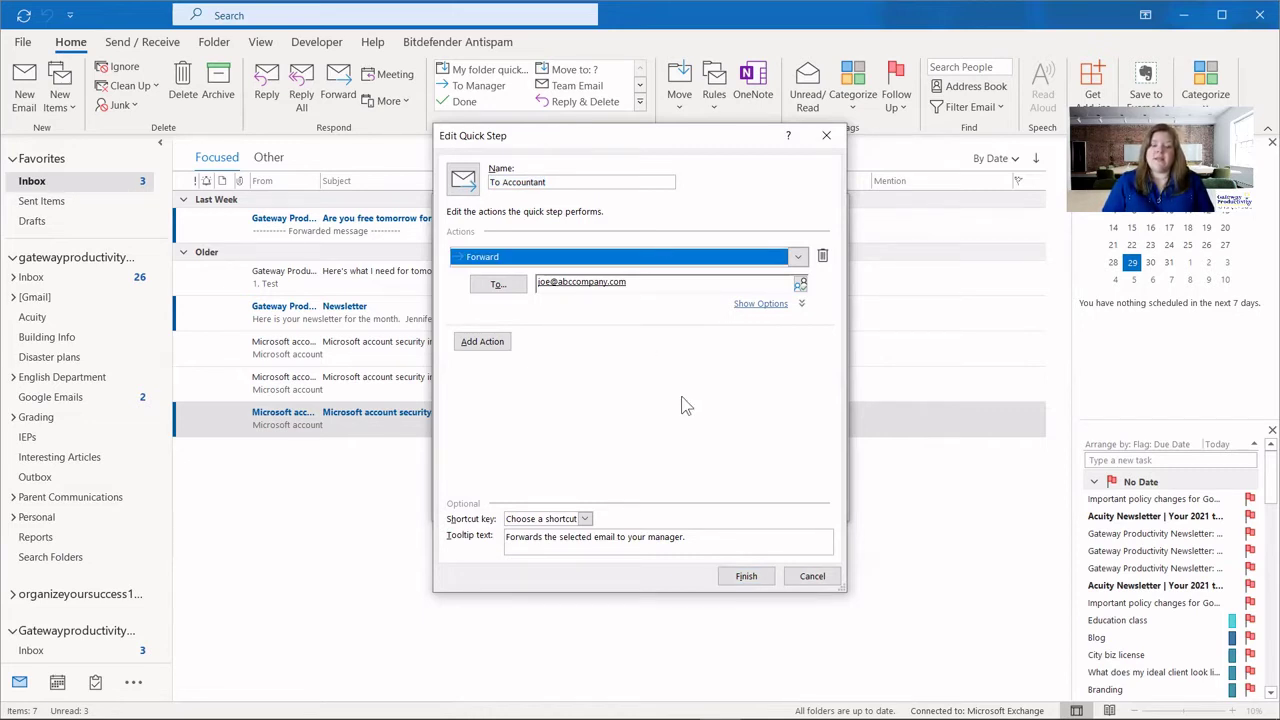
click(746, 577)
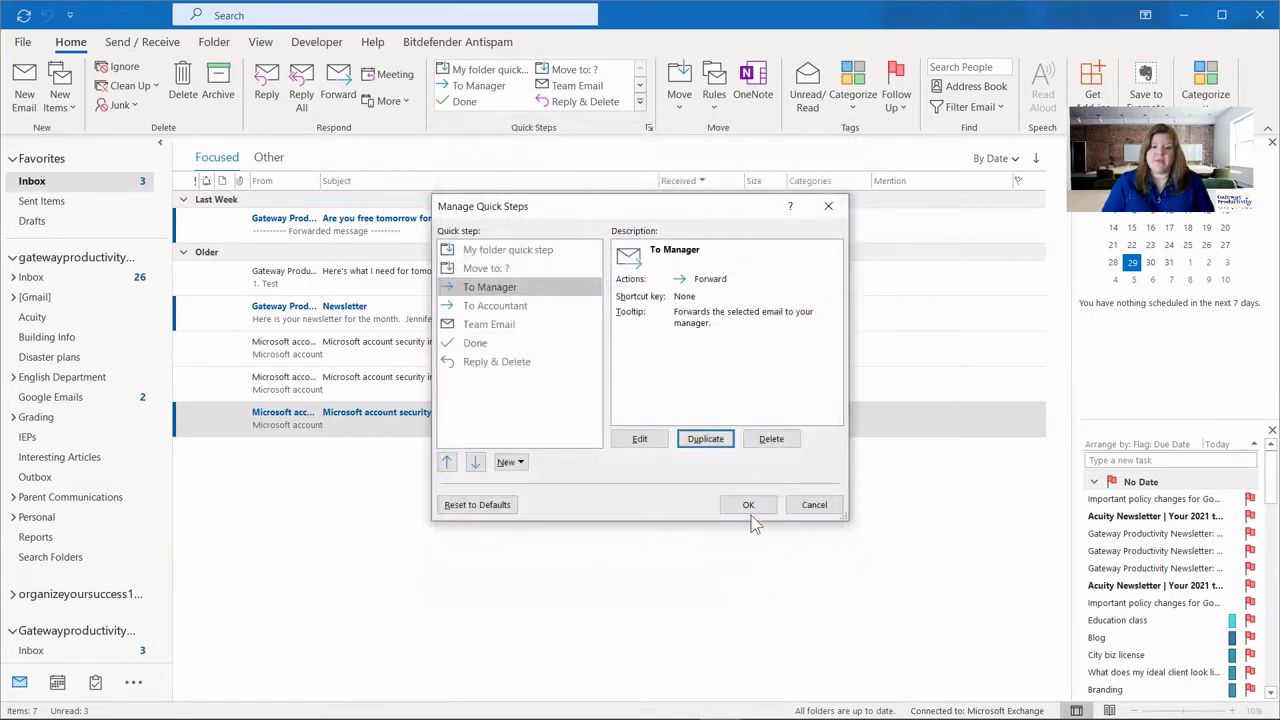
Apply the quick step changes and test-forward a selected message with To Accountant.
click(750, 506)
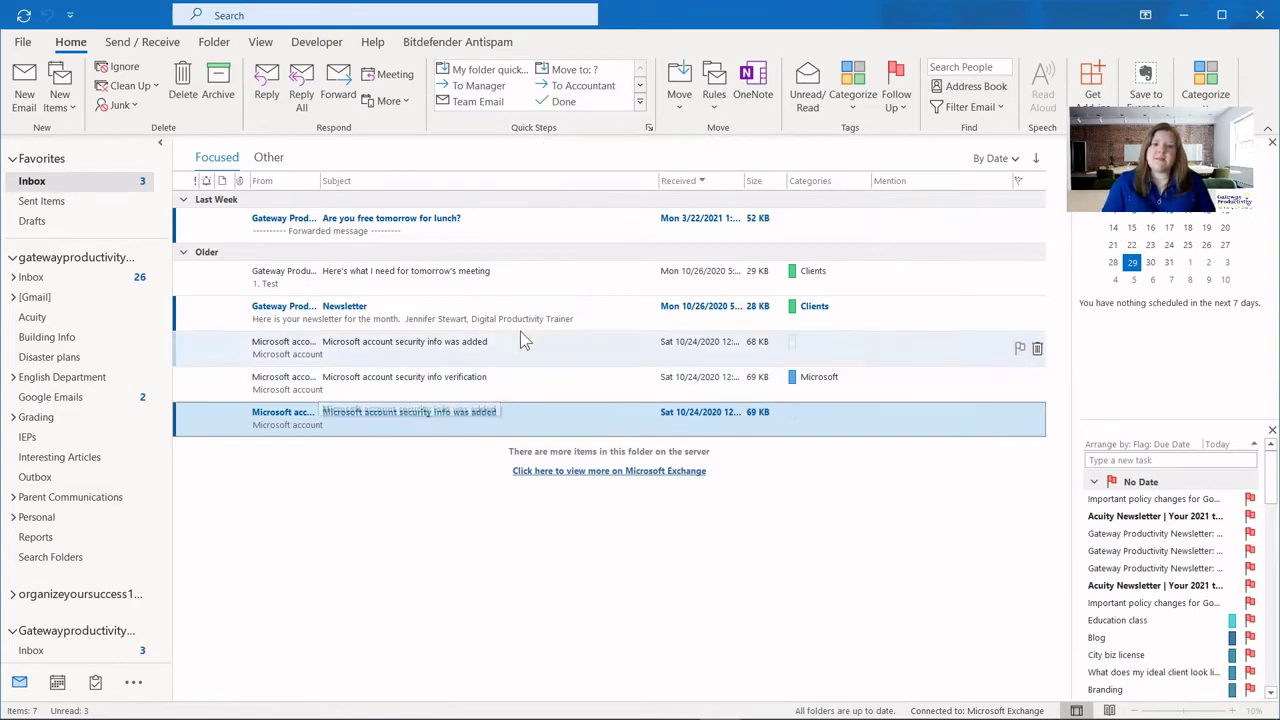
click(583, 90)
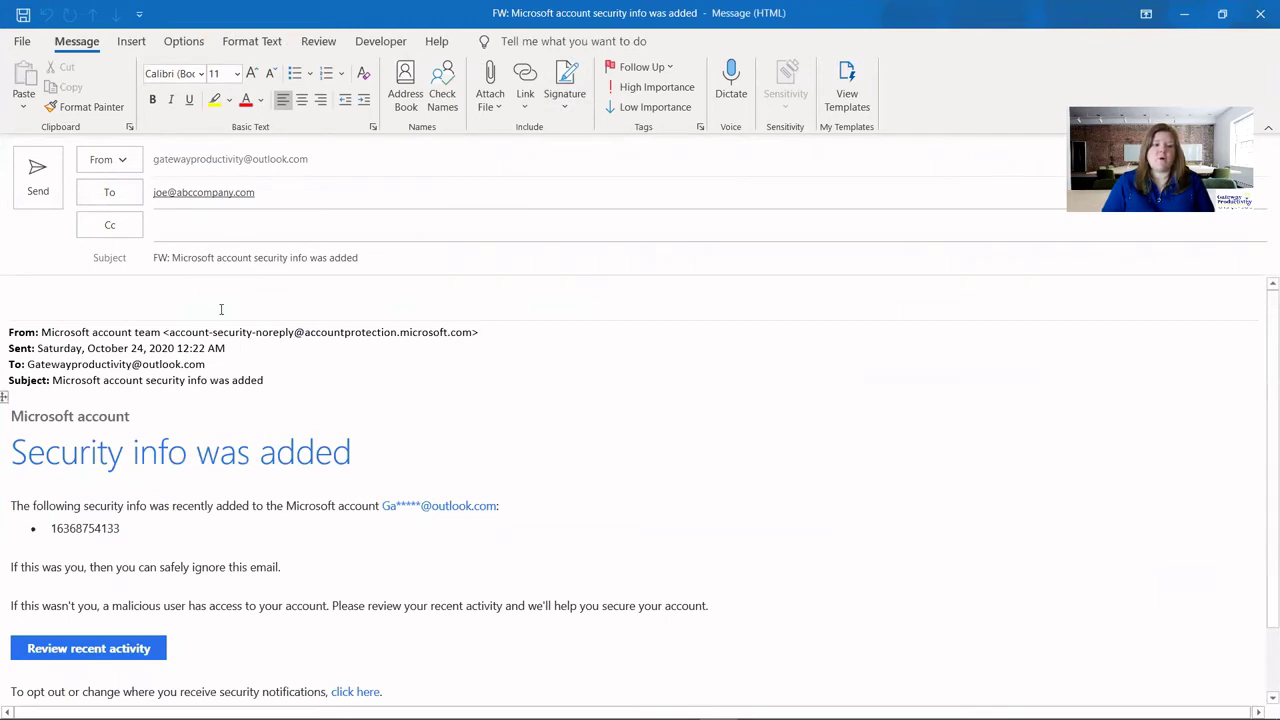
click(158, 258)
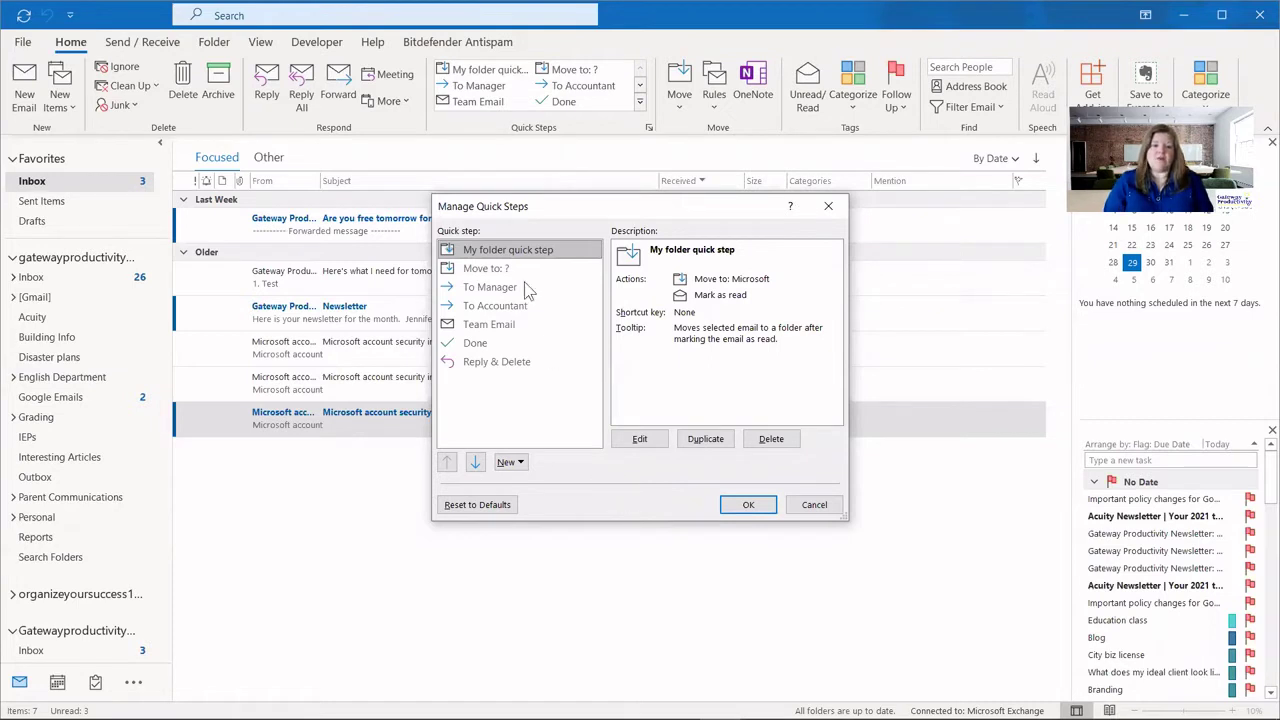
Select the Team Email quick step and duplicate it.
click(489, 326)
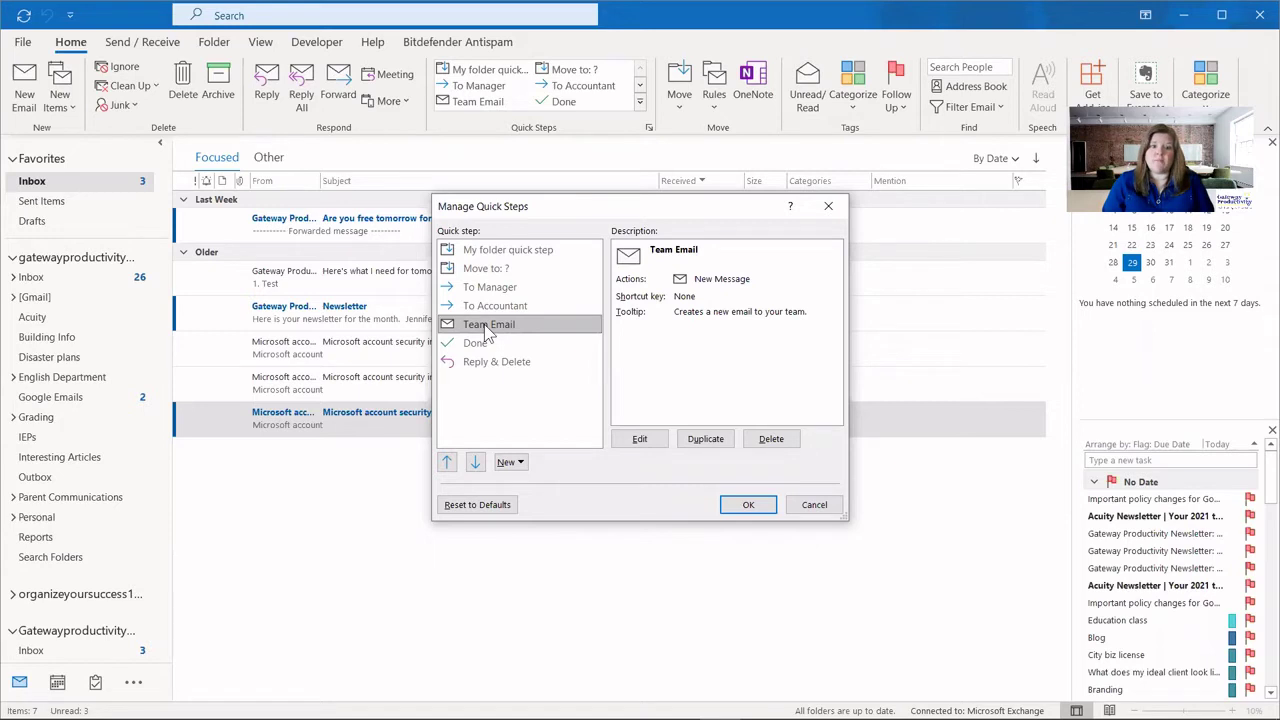
click(722, 440)
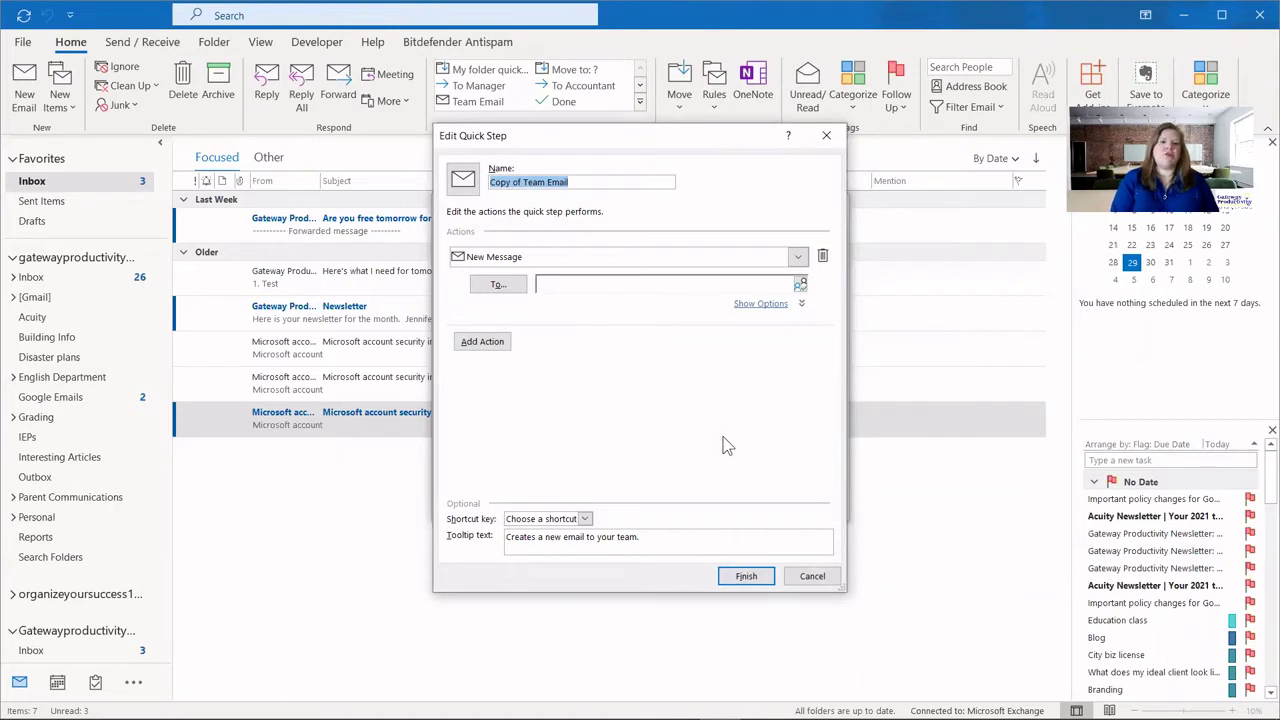
Name the copied quick step after the colleague and address its new message to the colleague's e-mail.
text(Sally)
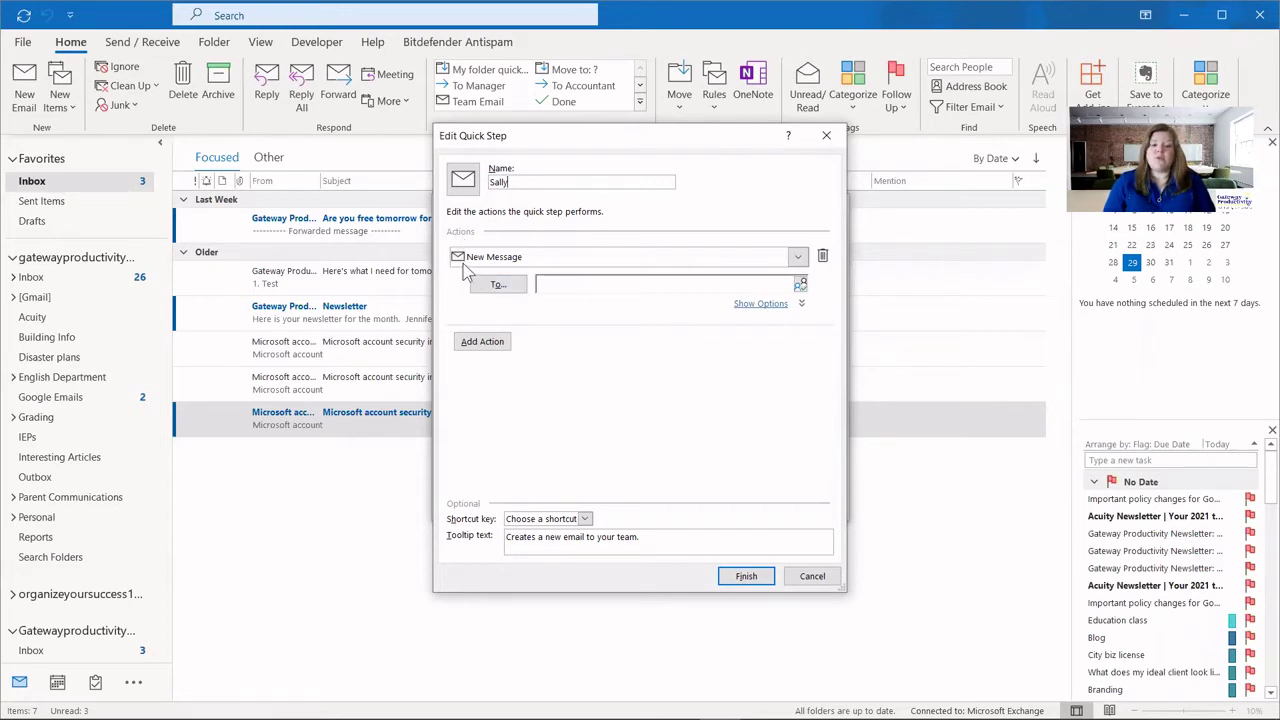
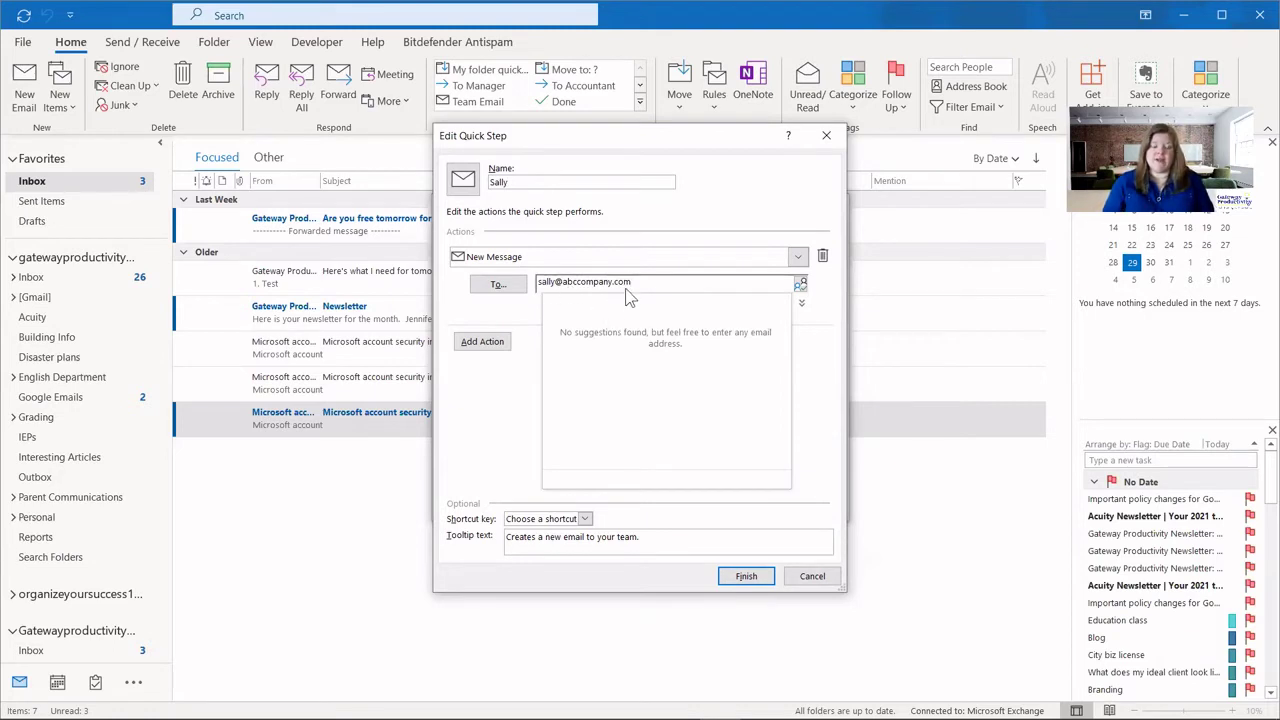
click(643, 402)
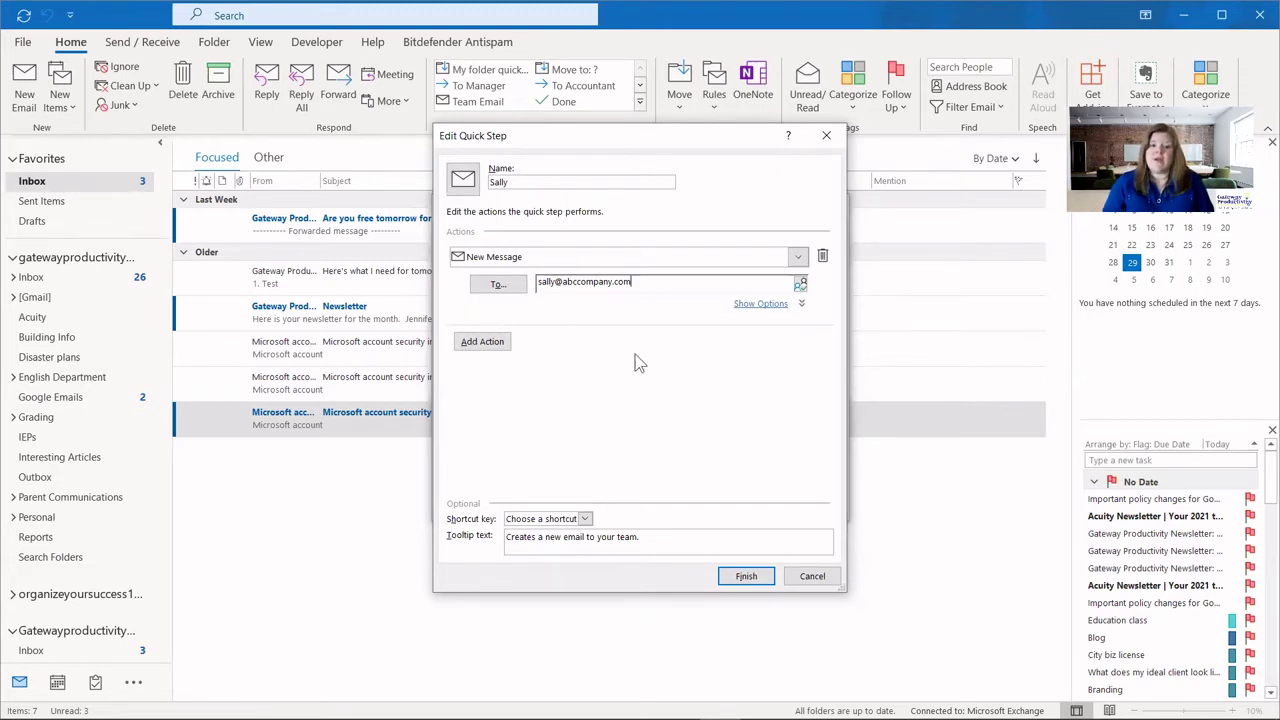
click(762, 305)
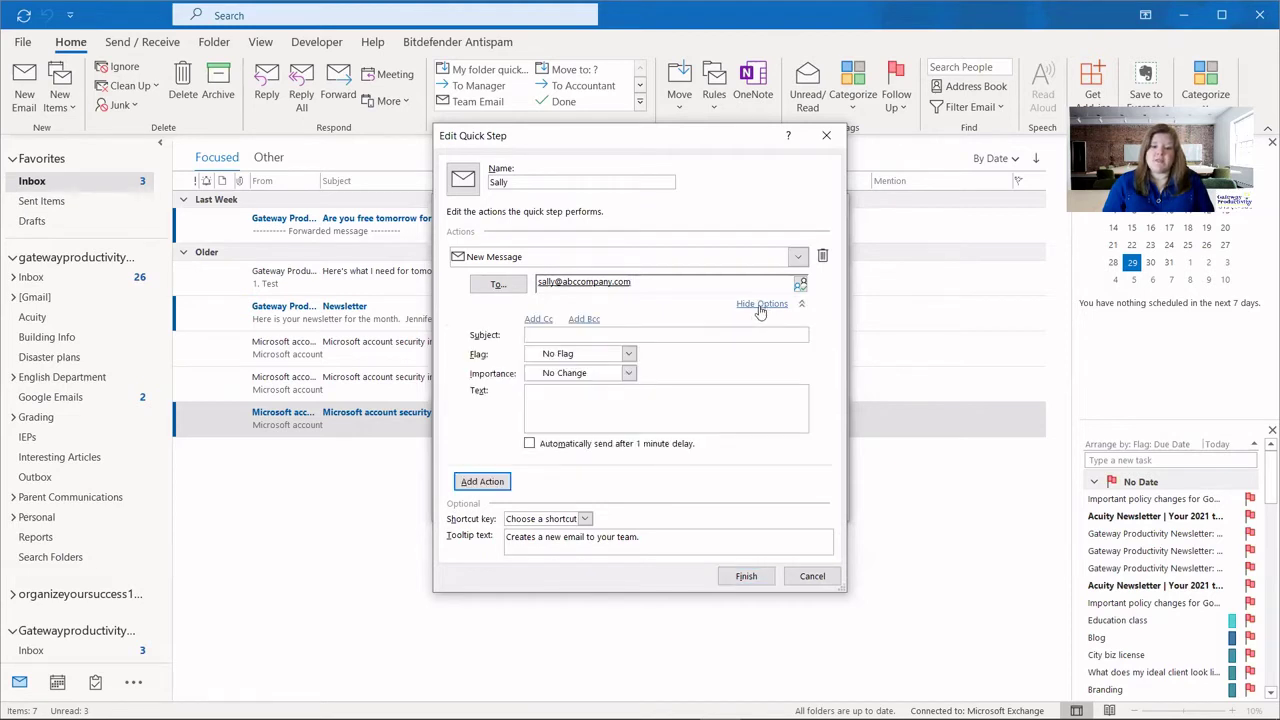
Put the cursor in the Subject box, leaving subject, flag, importance and text unset.
click(657, 336)
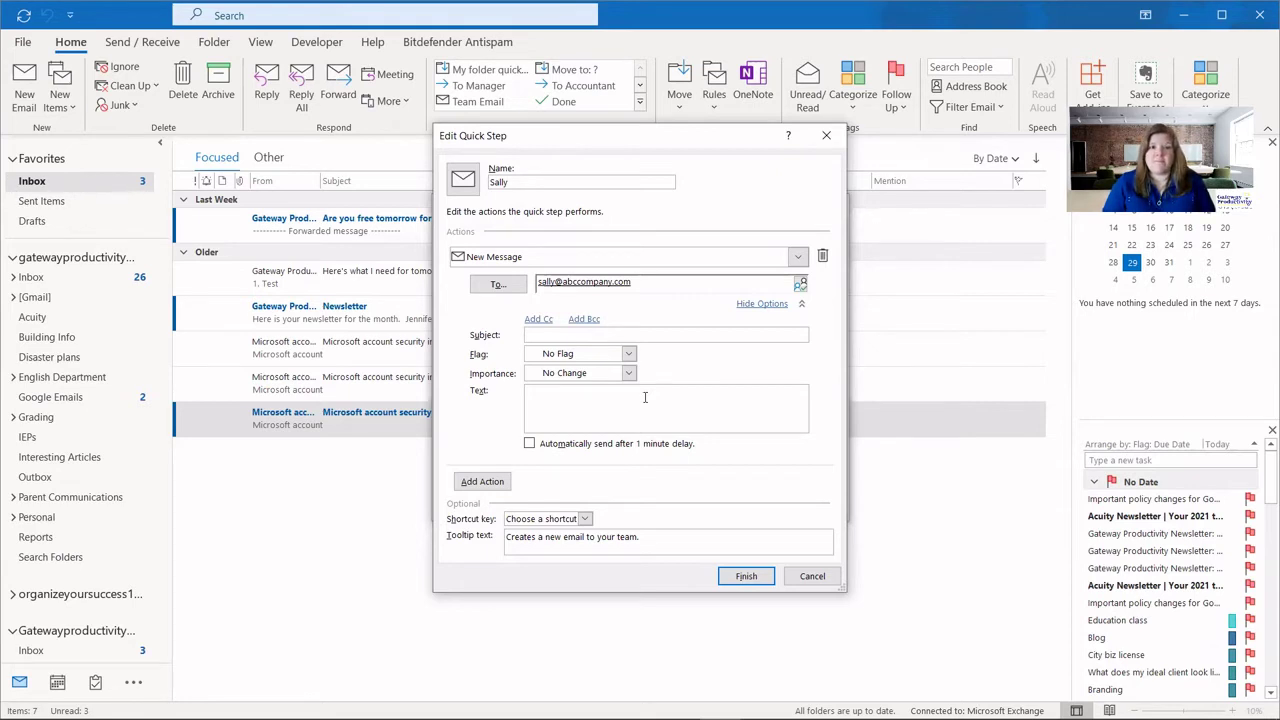
Finish the quick step, close Manage Quick Steps, and run the new step from the gallery.
click(745, 577)
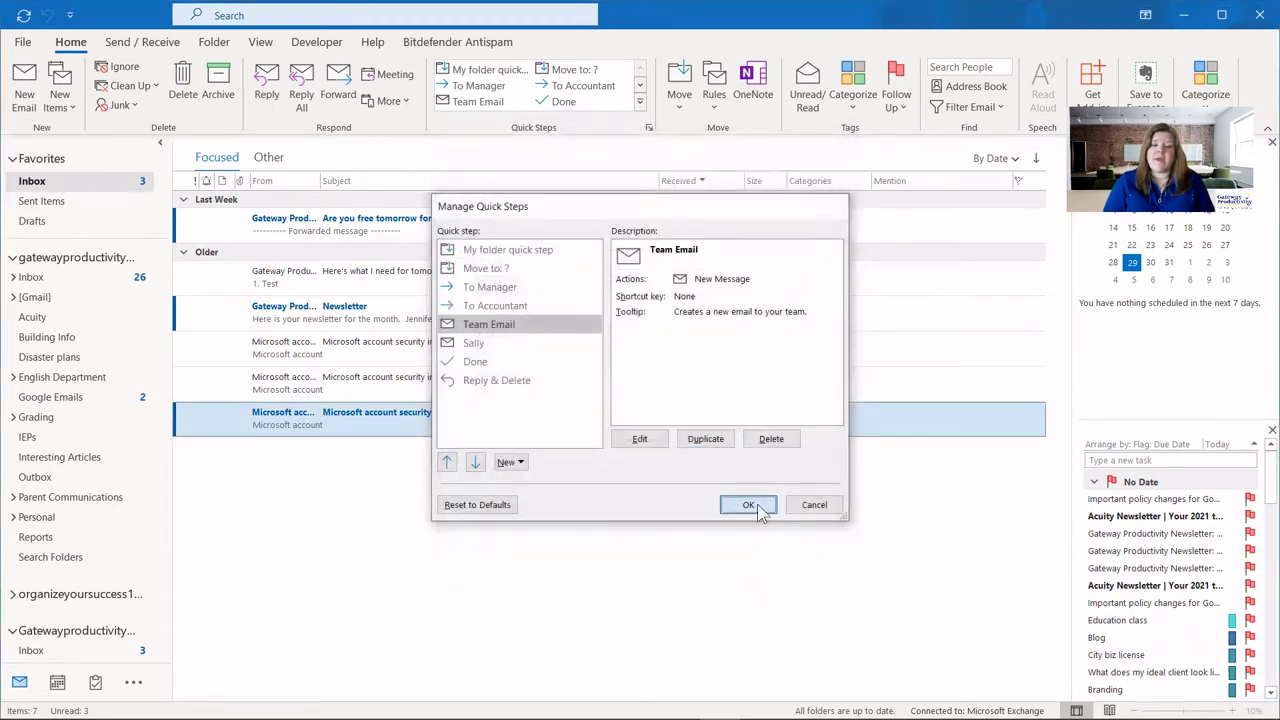
click(752, 505)
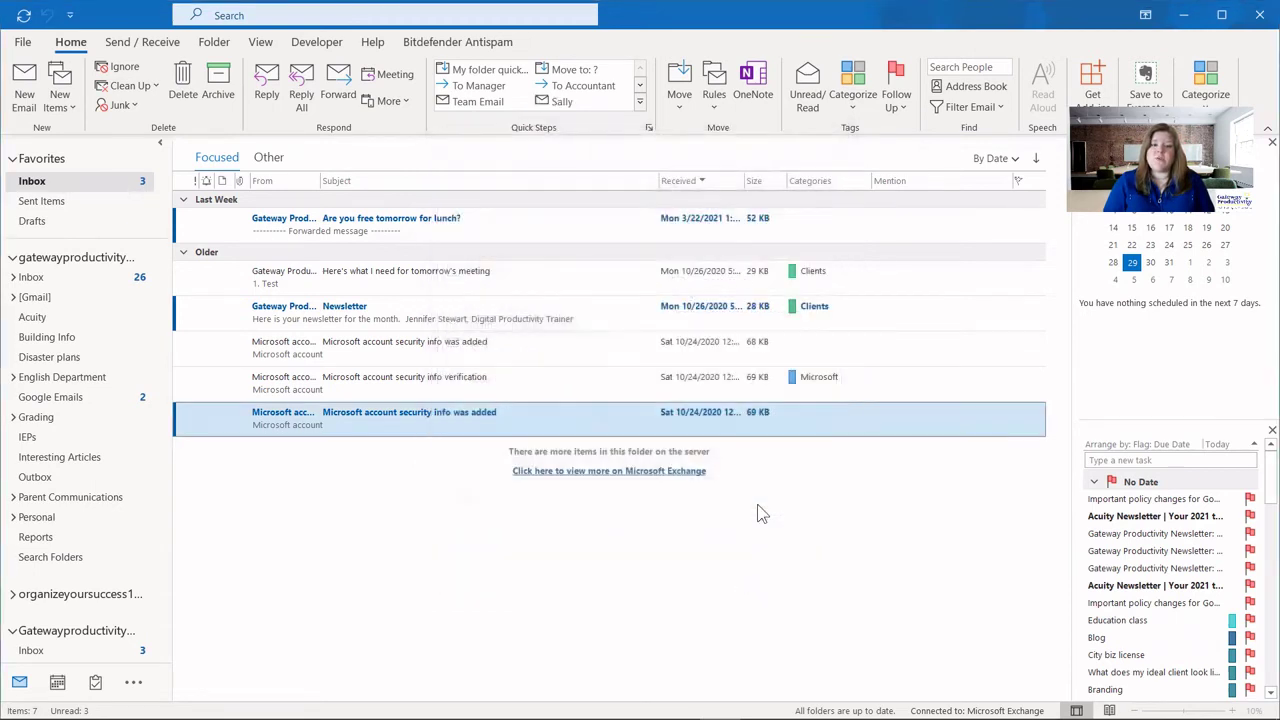
click(565, 102)
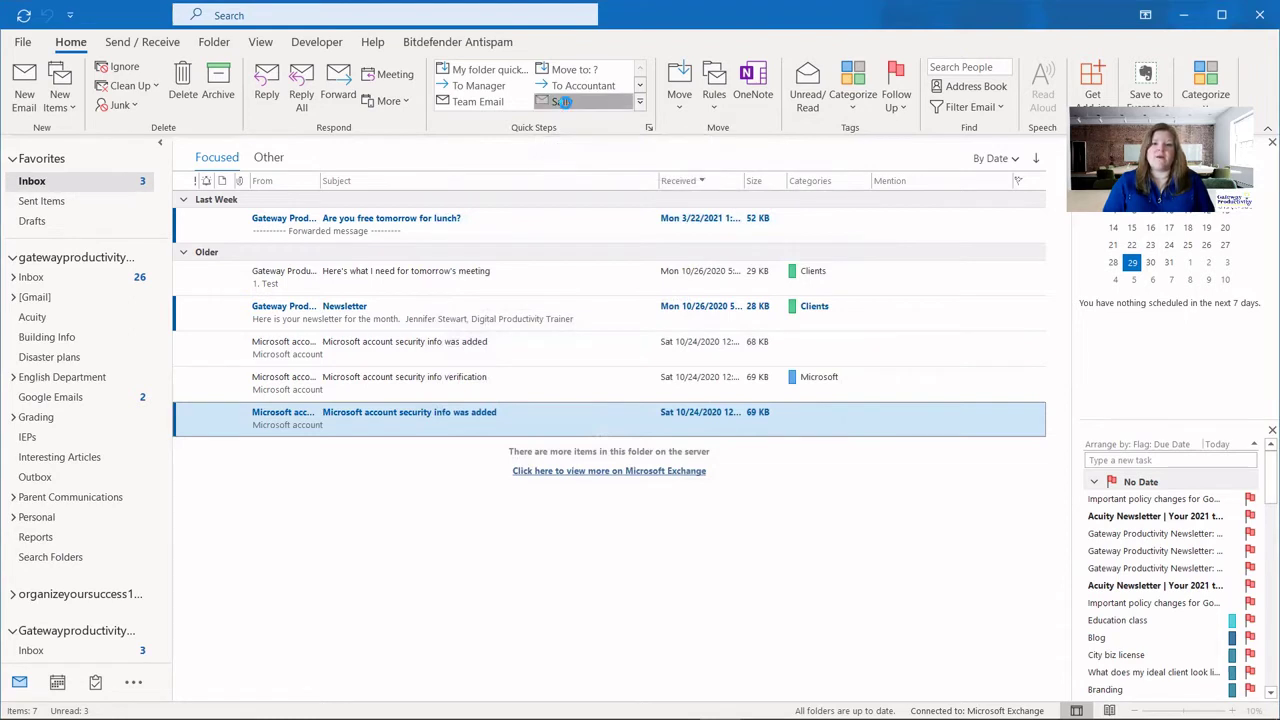
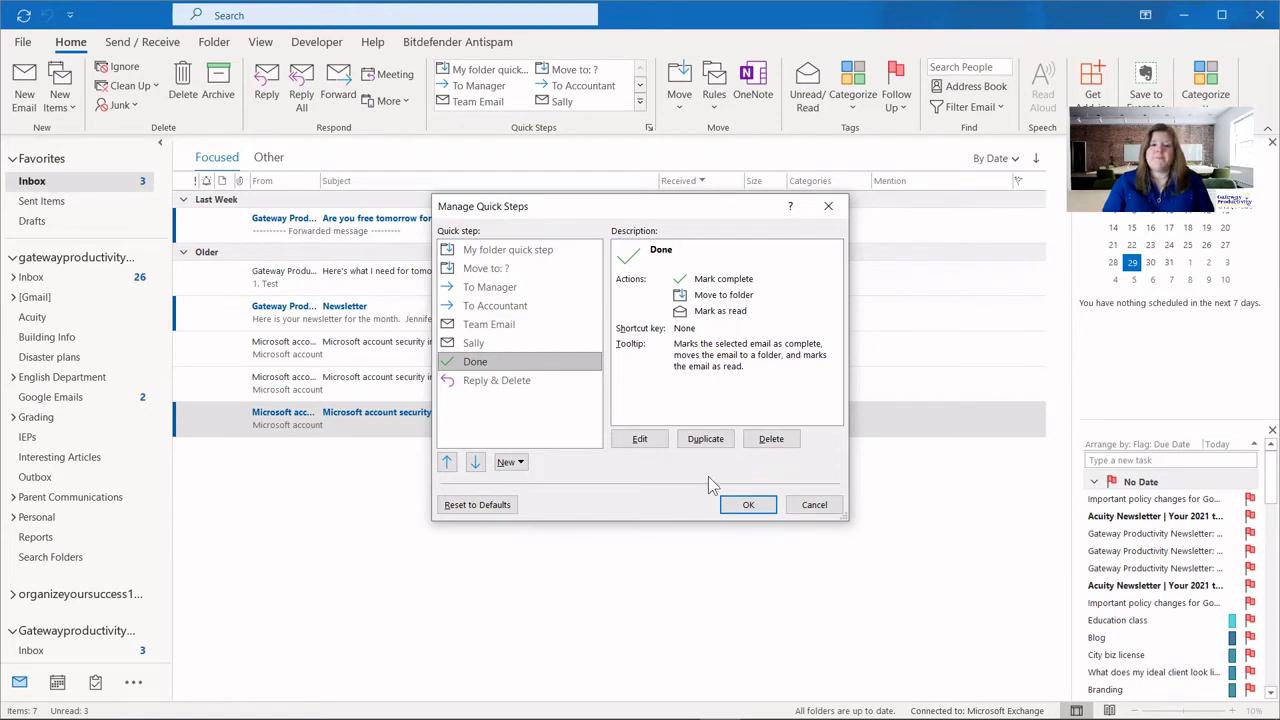
Duplicate Done as 'Create Task' and make its first action 'Create a task with attachment'.
click(705, 439)
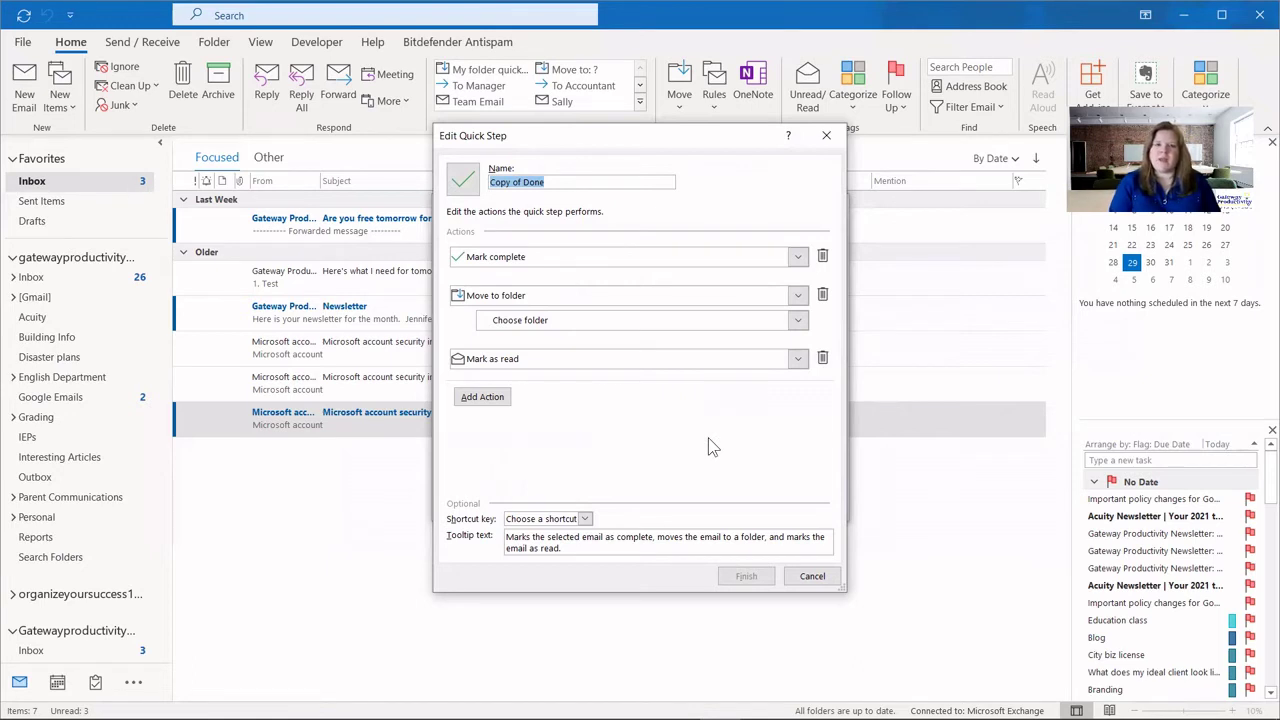
key(Tab)
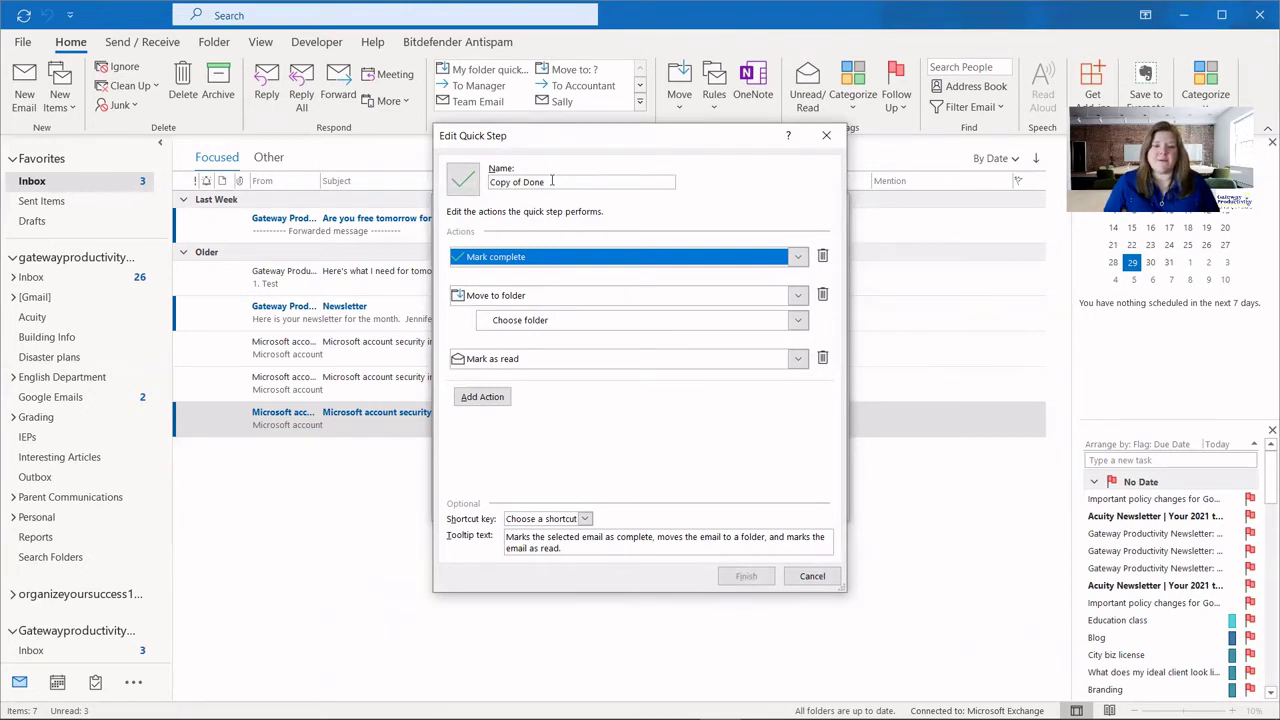
triple_click(551, 181)
text(Create T)
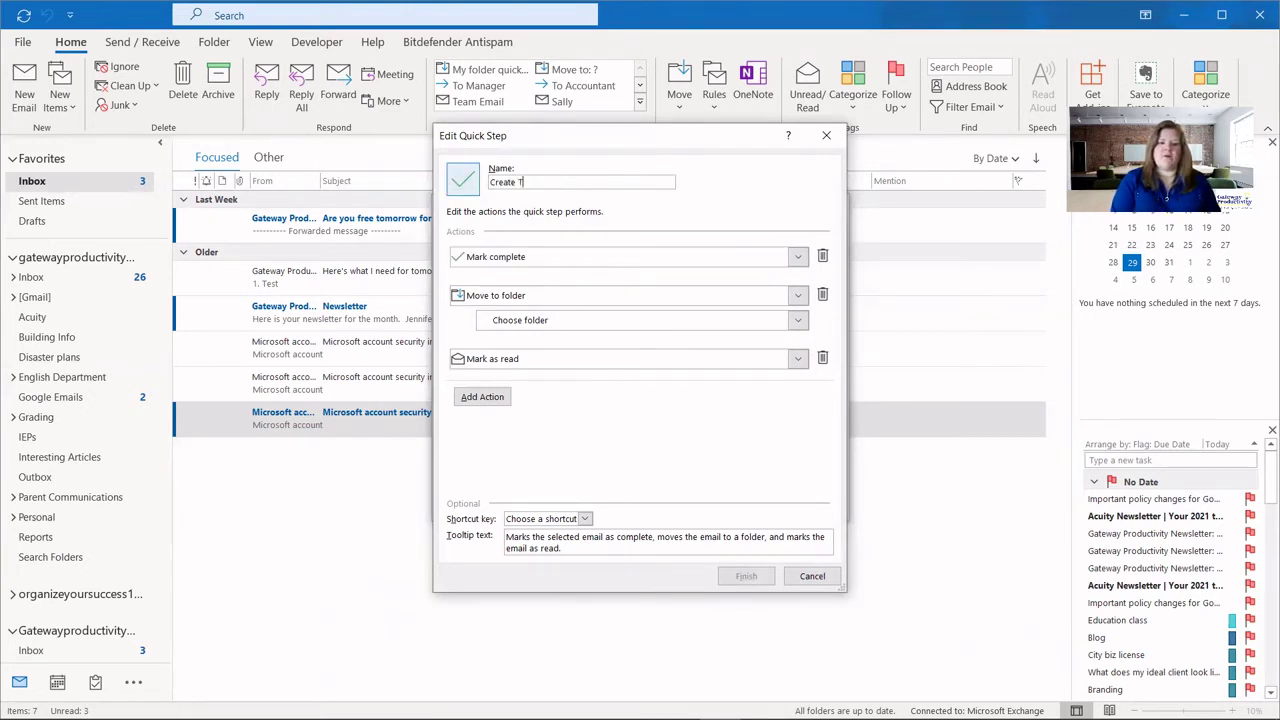
text(ask)
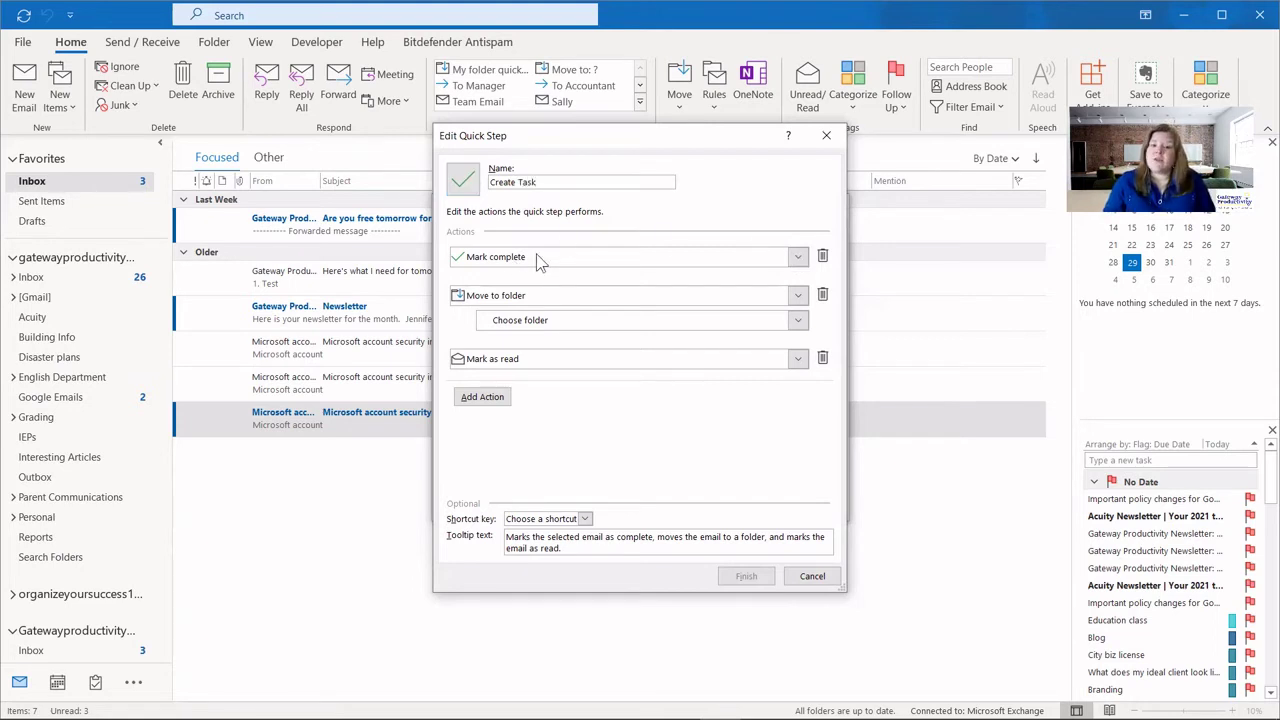
click(799, 258)
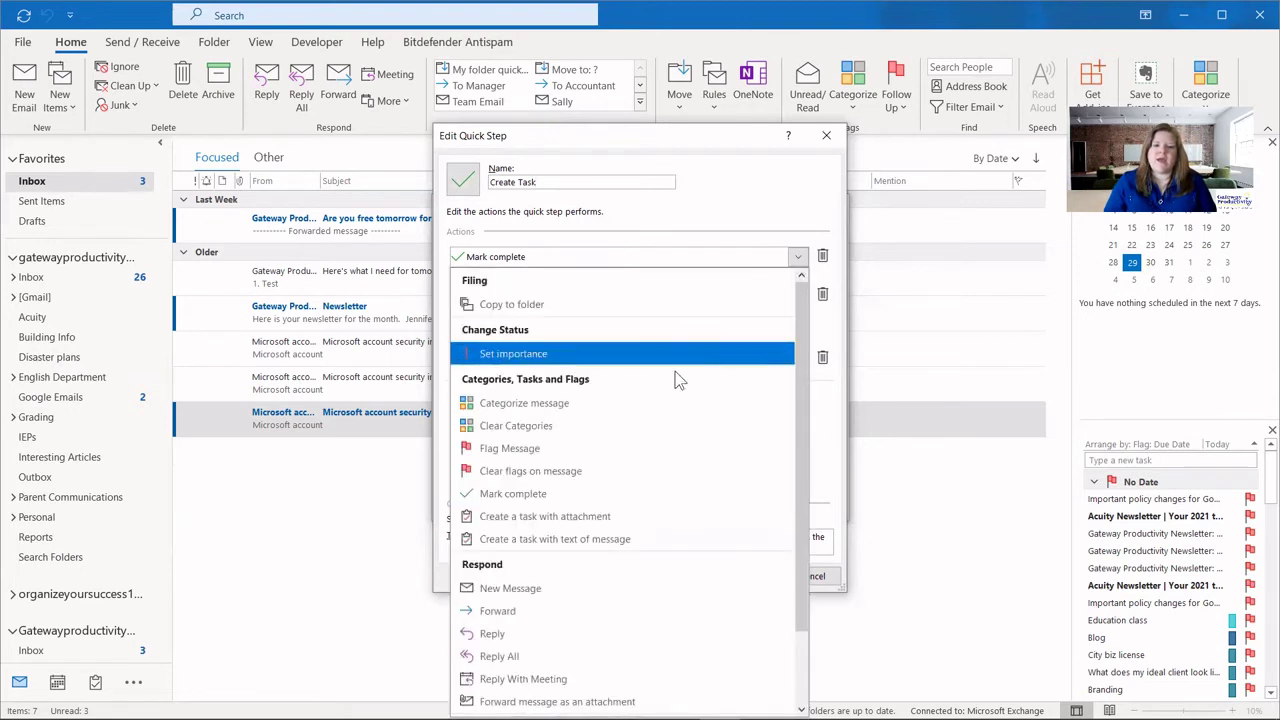
click(545, 517)
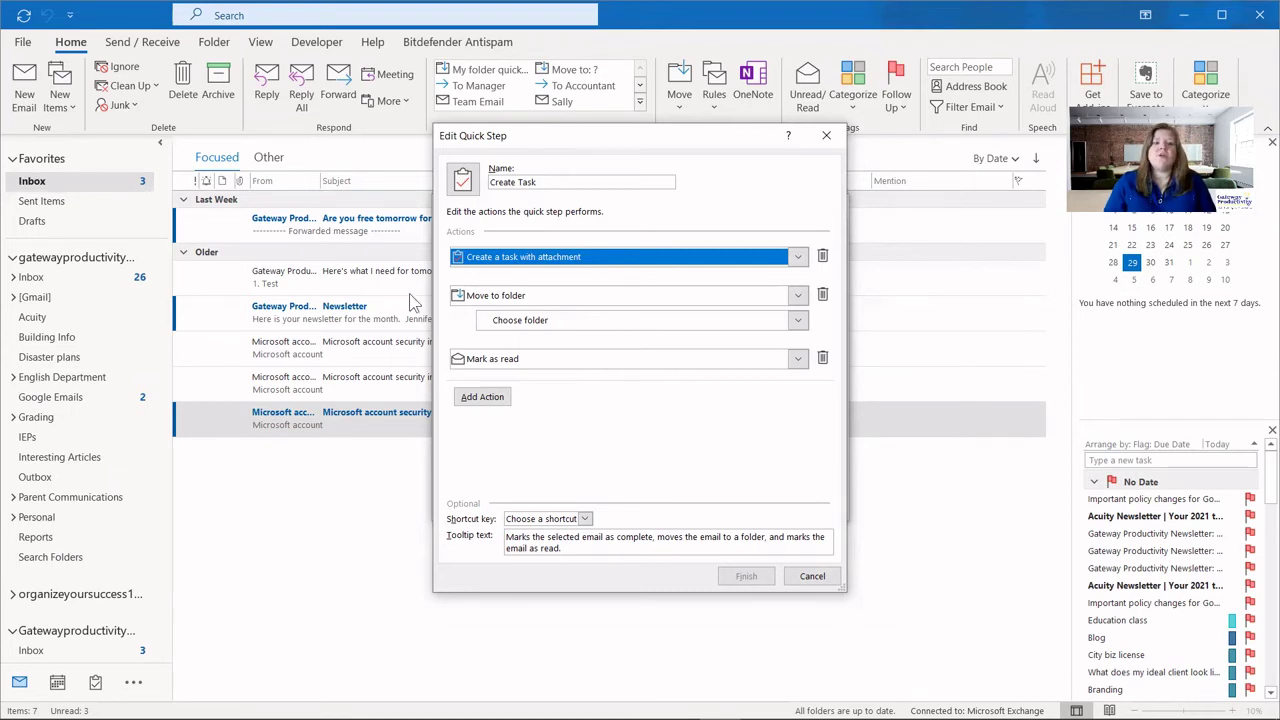
Set the Move to folder destination to Asana and save the Create Task quick step.
click(604, 320)
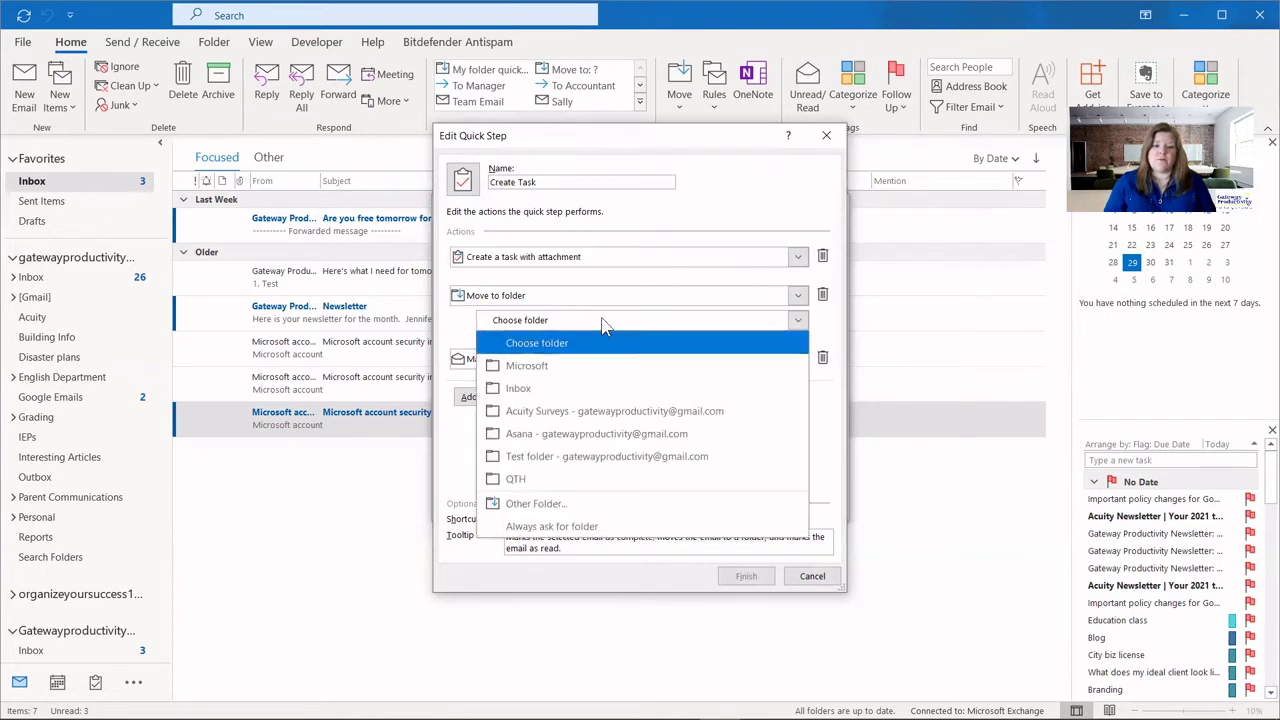
click(578, 434)
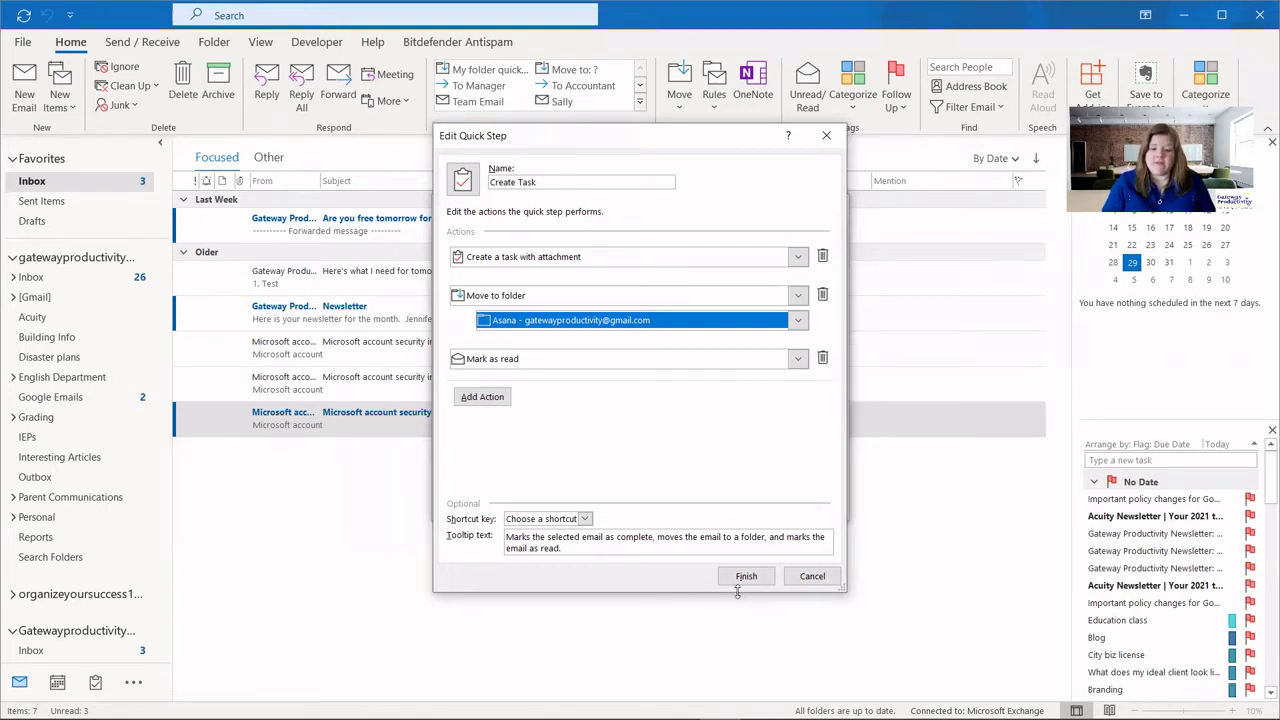
click(746, 577)
click(752, 505)
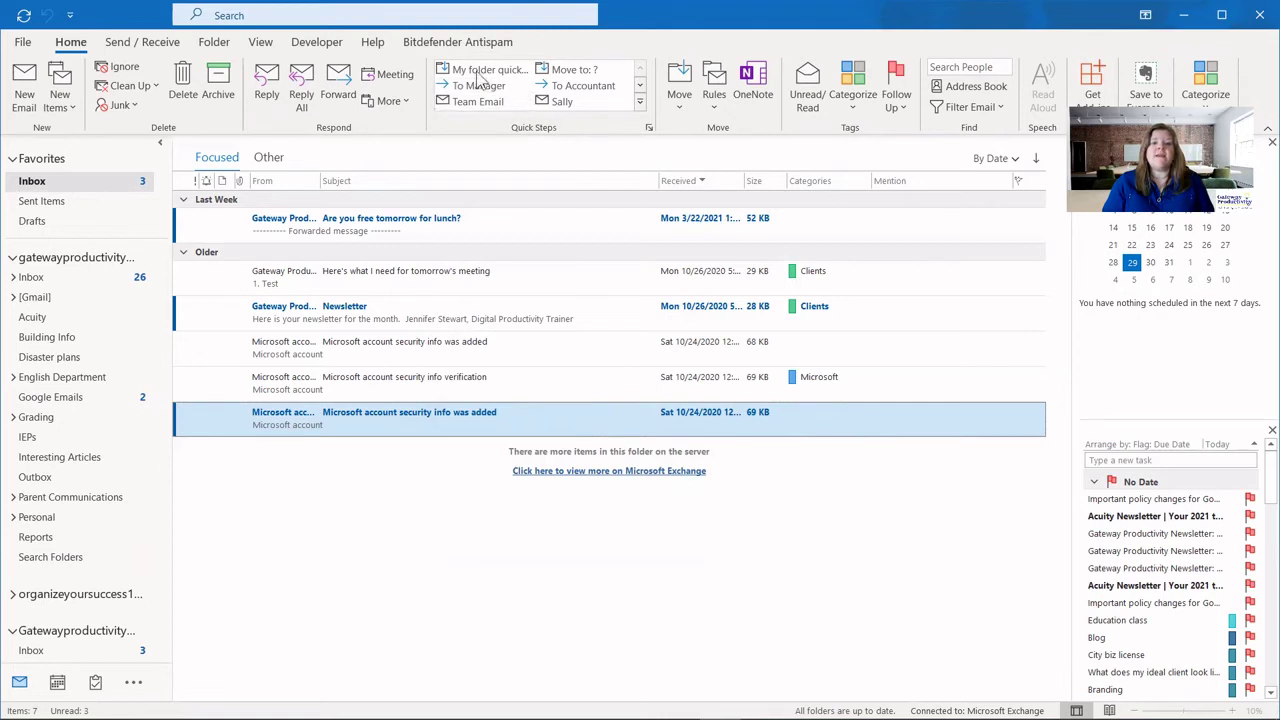
Move Create Task up four places in Manage Quick Steps, just below My folder quick step.
click(641, 91)
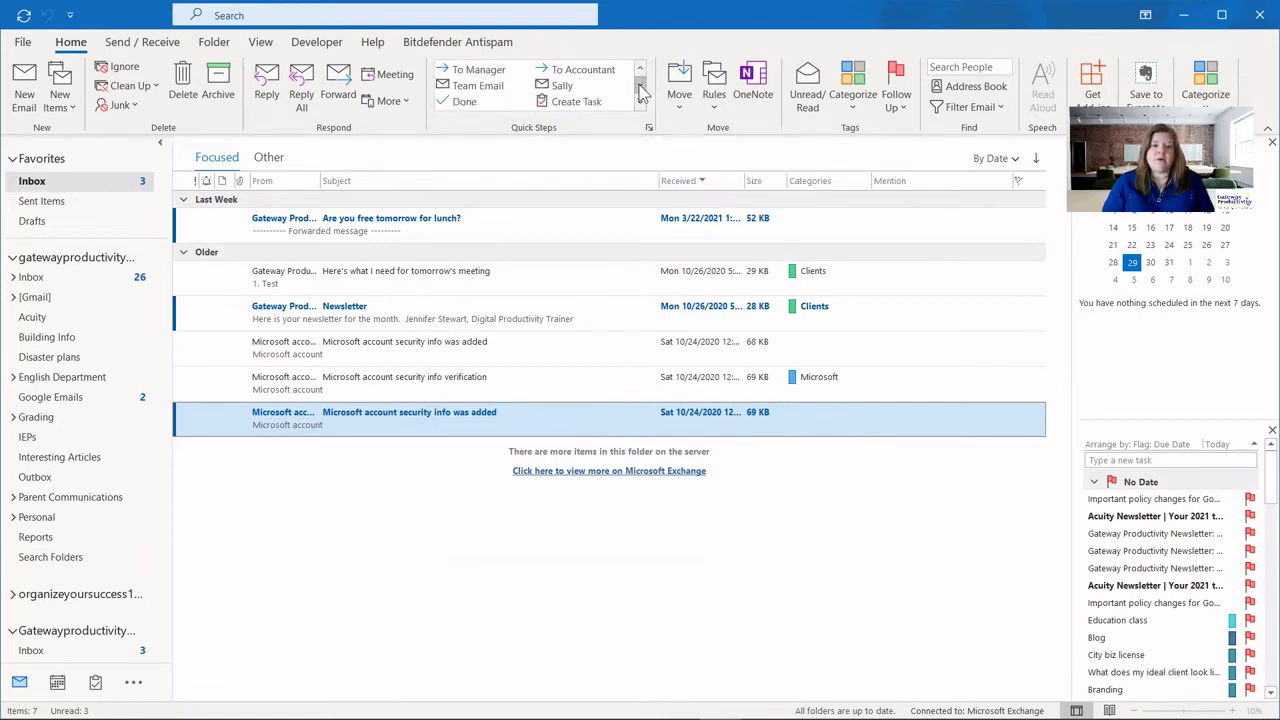
click(641, 88)
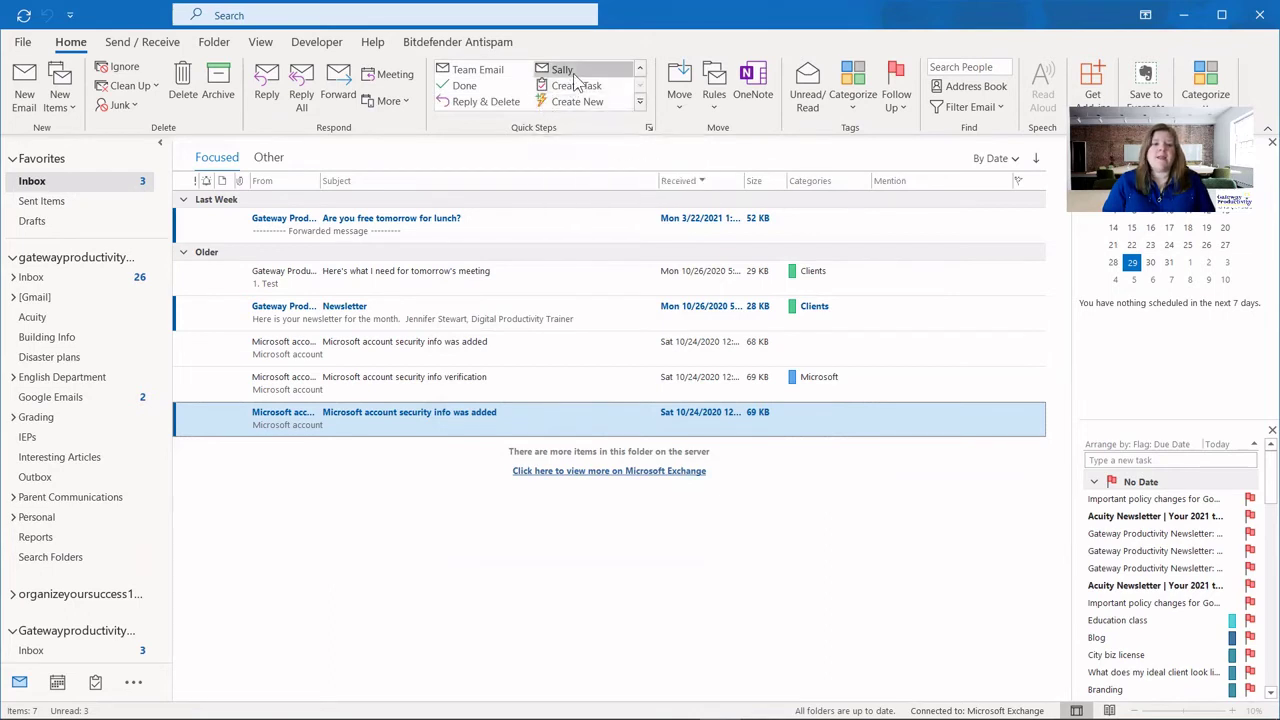
click(647, 129)
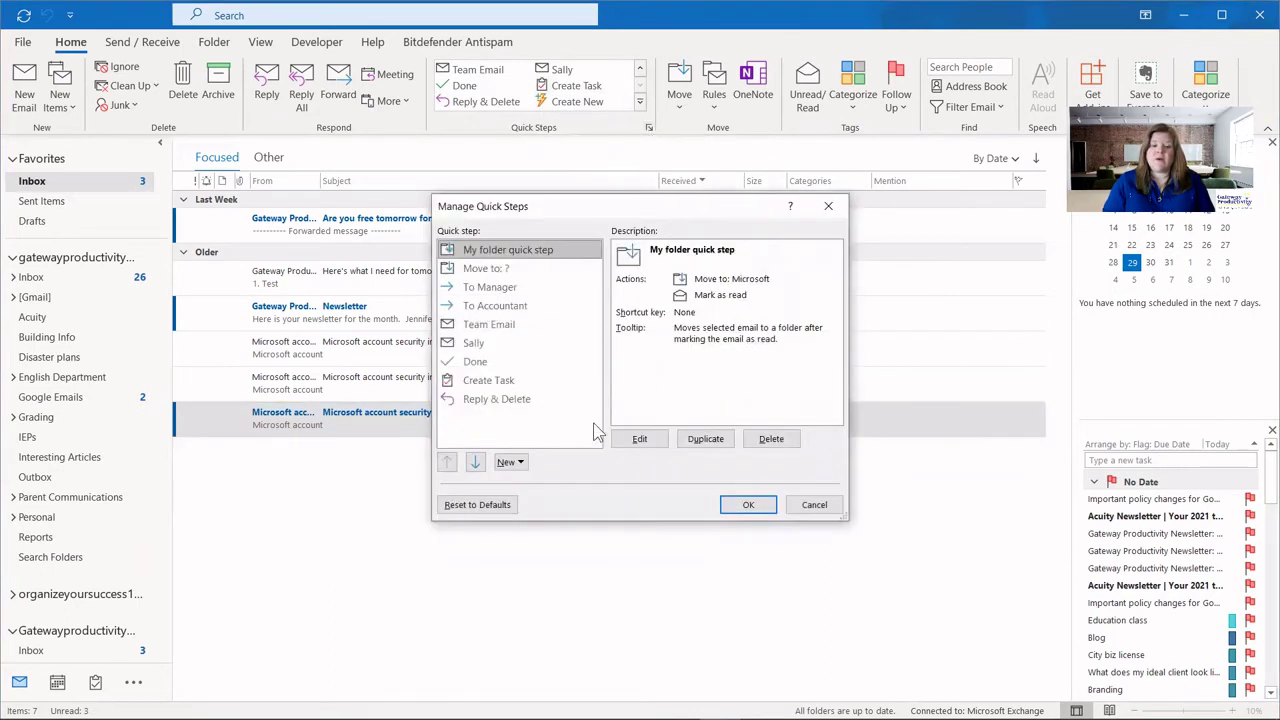
click(482, 380)
click(447, 462)
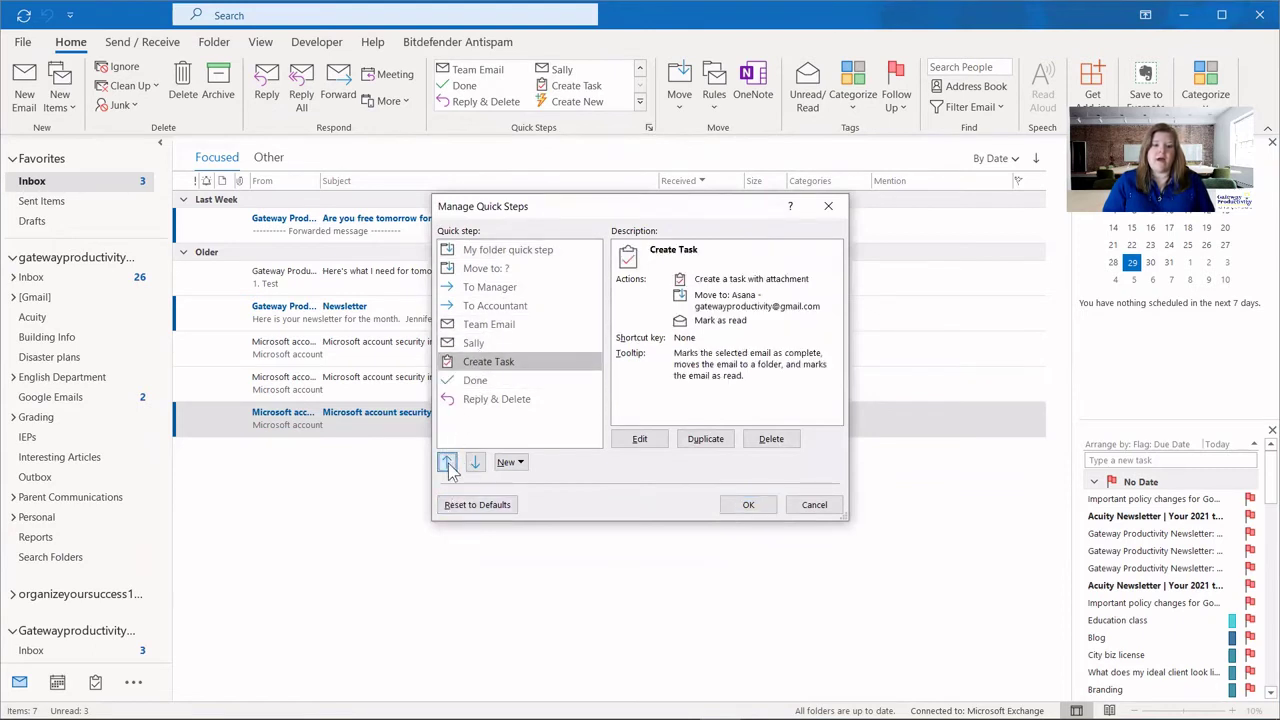
click(447, 462)
click(447, 462)
click(447, 462)
click(447, 462)
click(447, 462)
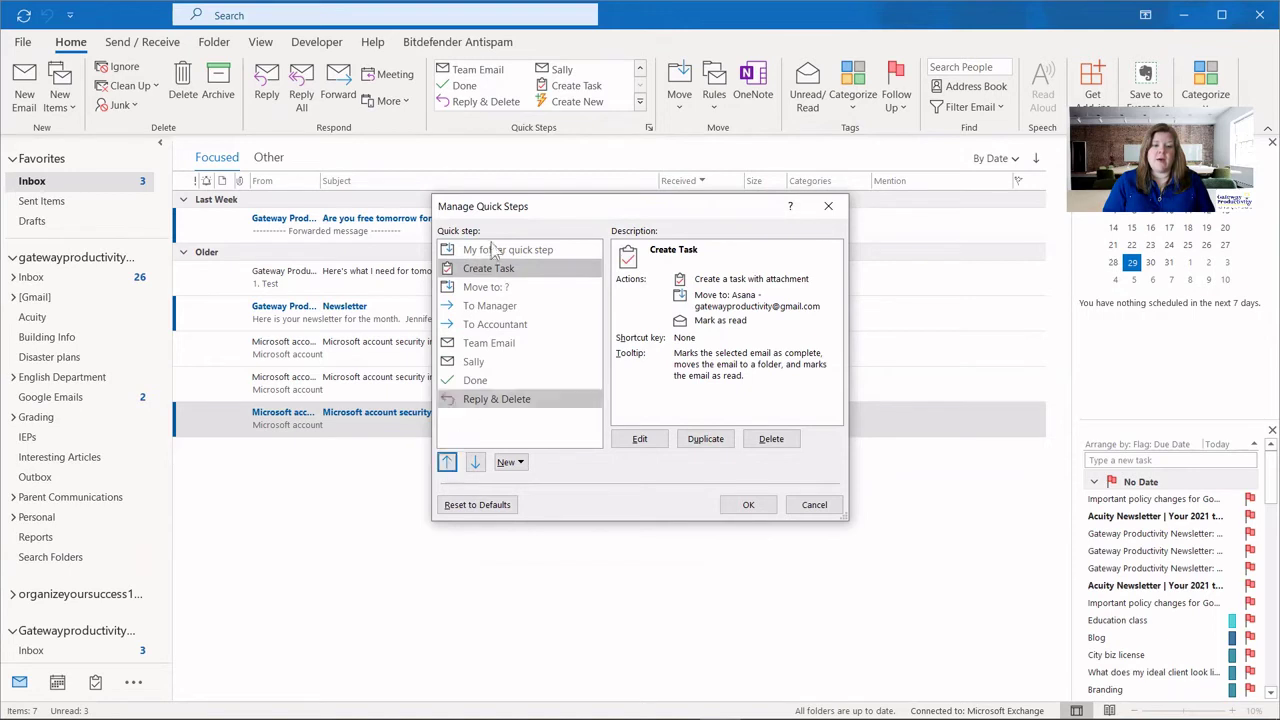
click(745, 504)
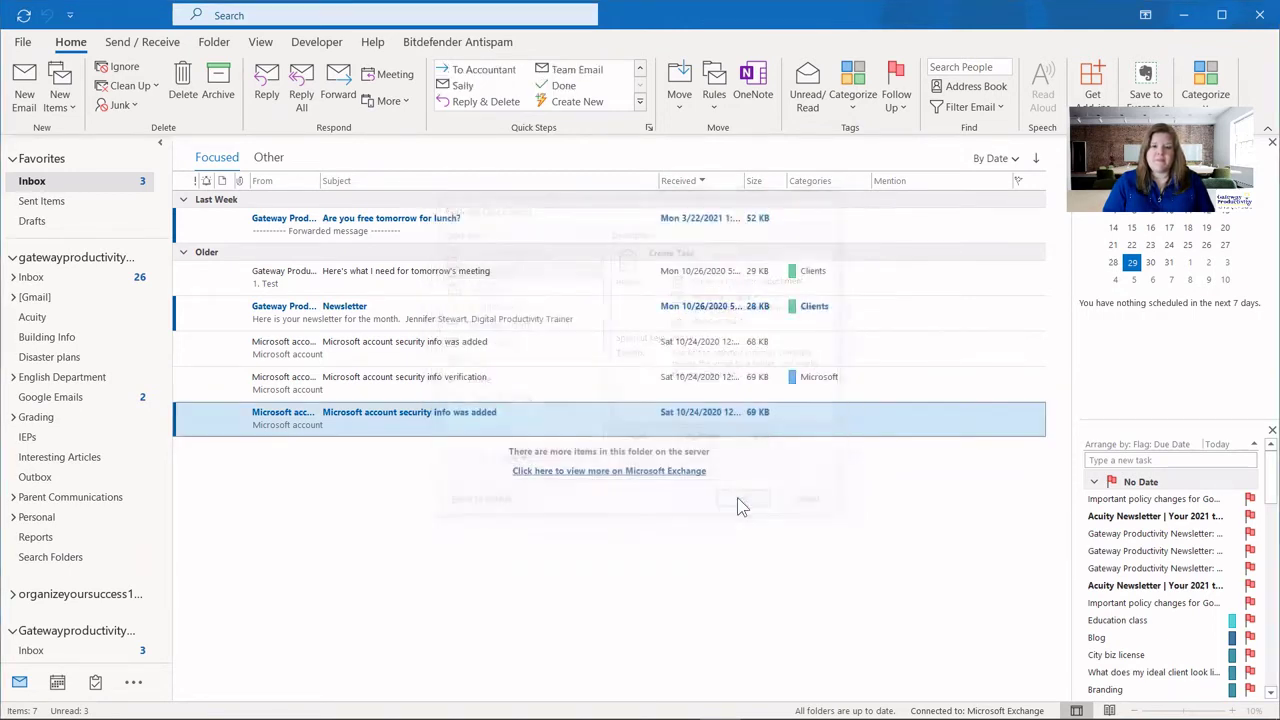
click(640, 69)
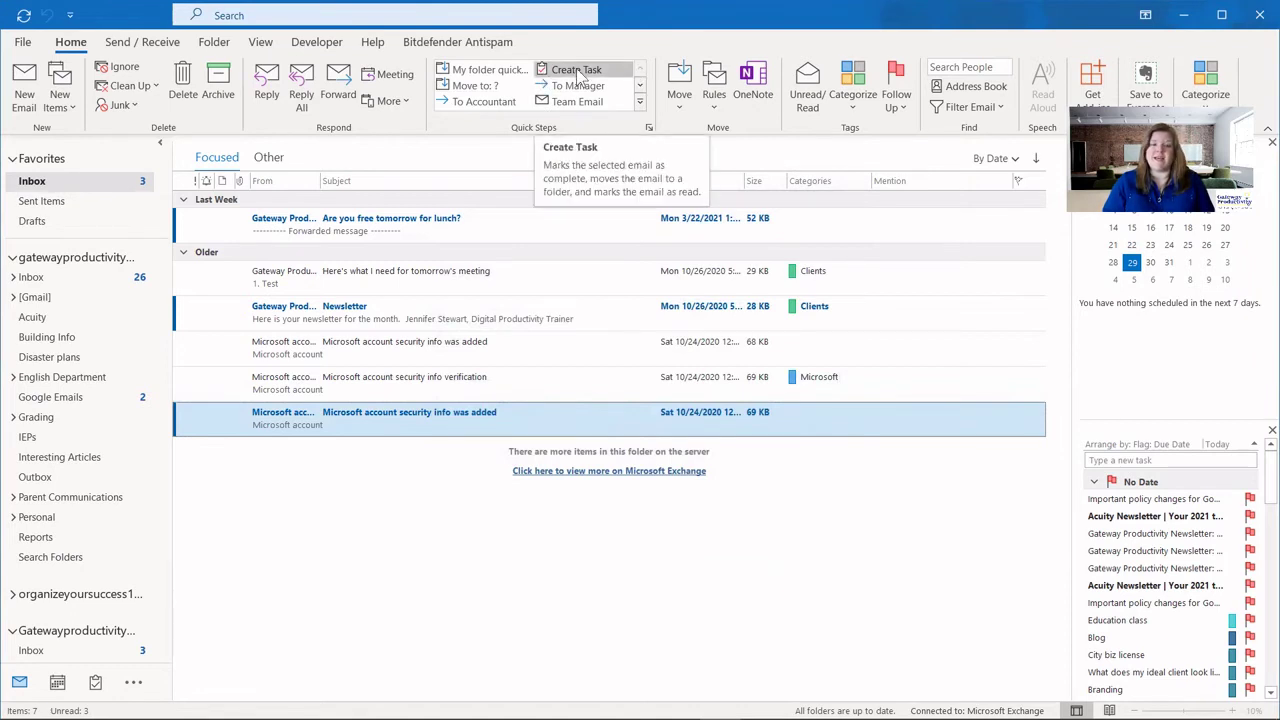
Apply Create Task to the 'Here's what I need for tomorrow's meeting' email and save the task.
click(465, 281)
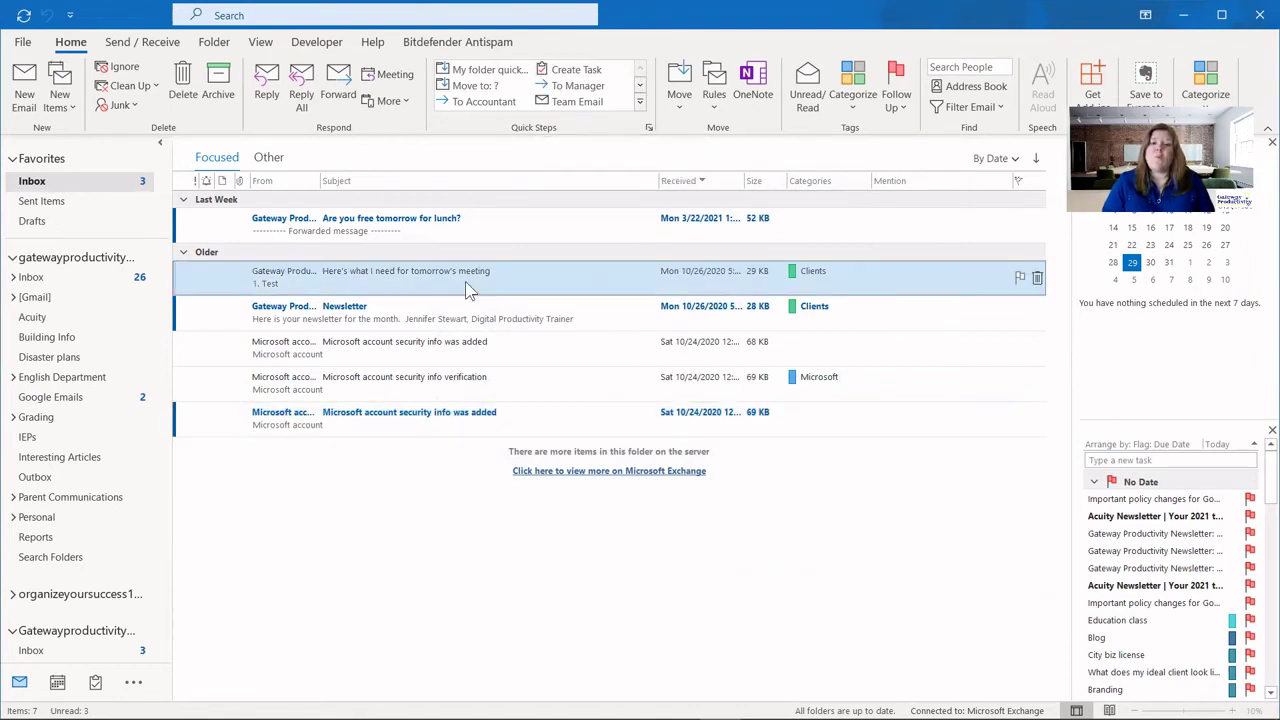
click(576, 70)
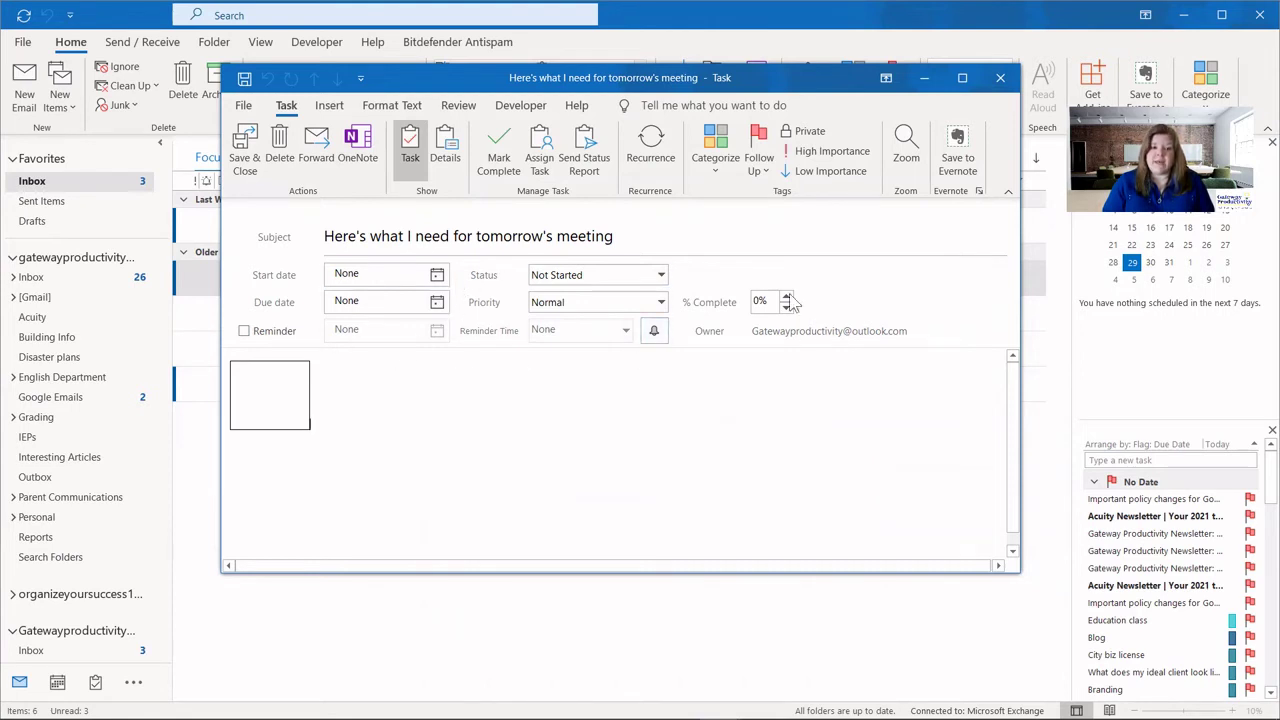
click(247, 155)
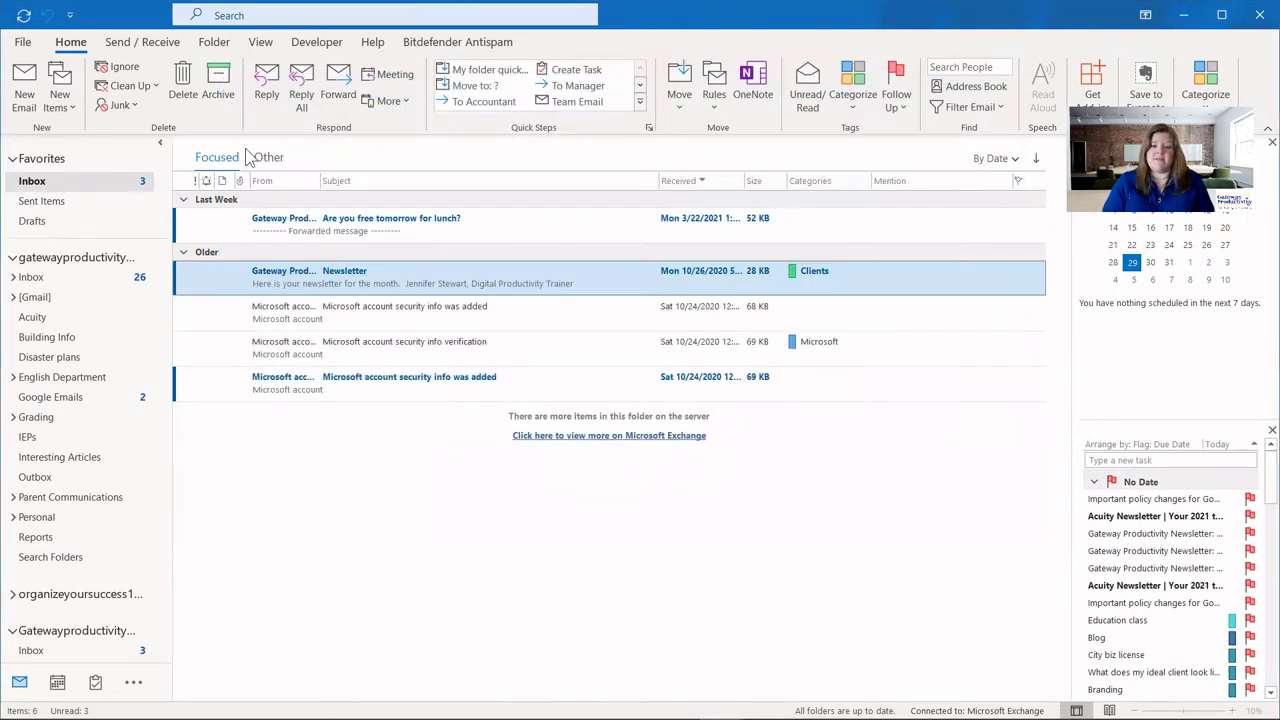
Duplicate Reply & Delete, expand then collapse the Reply options, and cancel the copy with Esc.
click(648, 127)
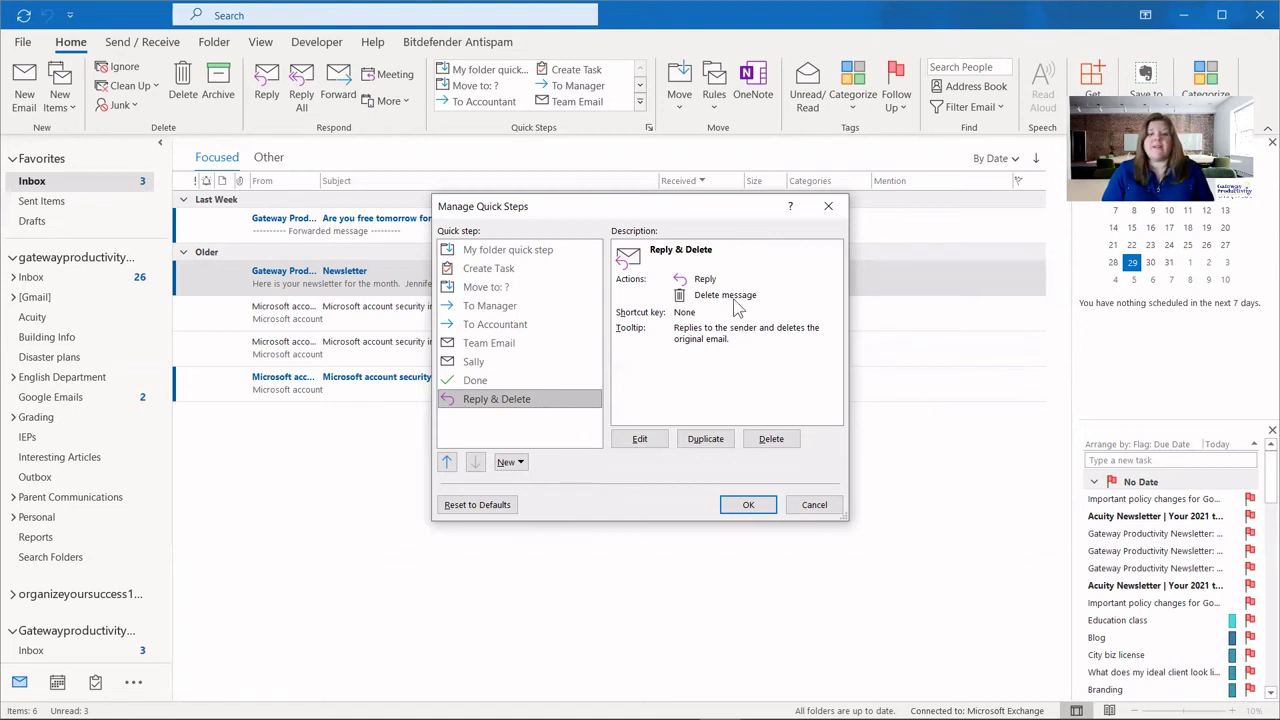
click(707, 445)
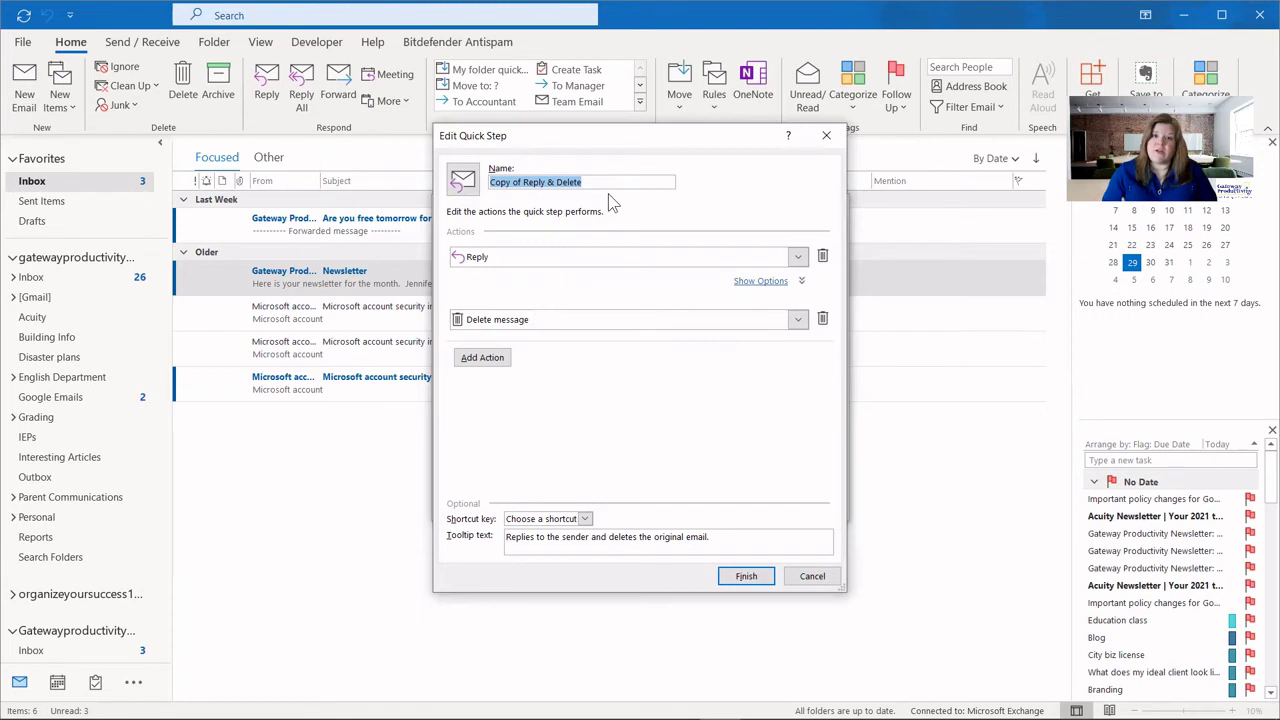
click(765, 284)
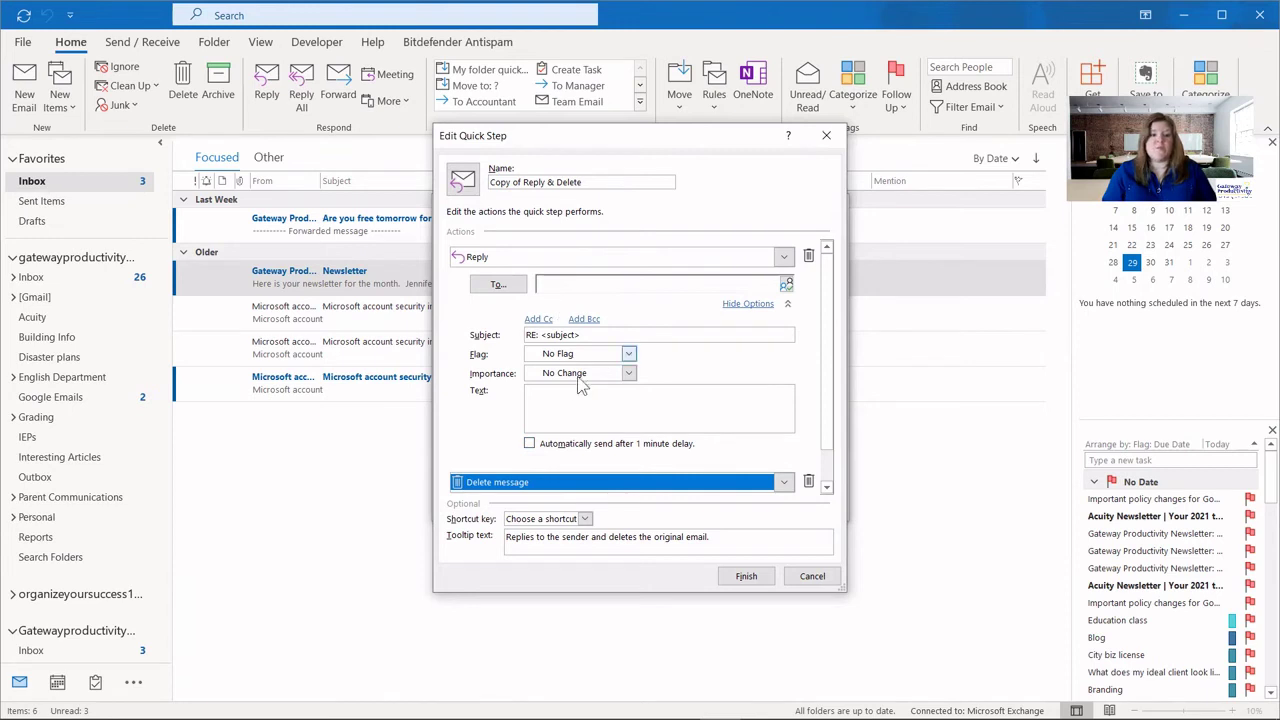
click(748, 304)
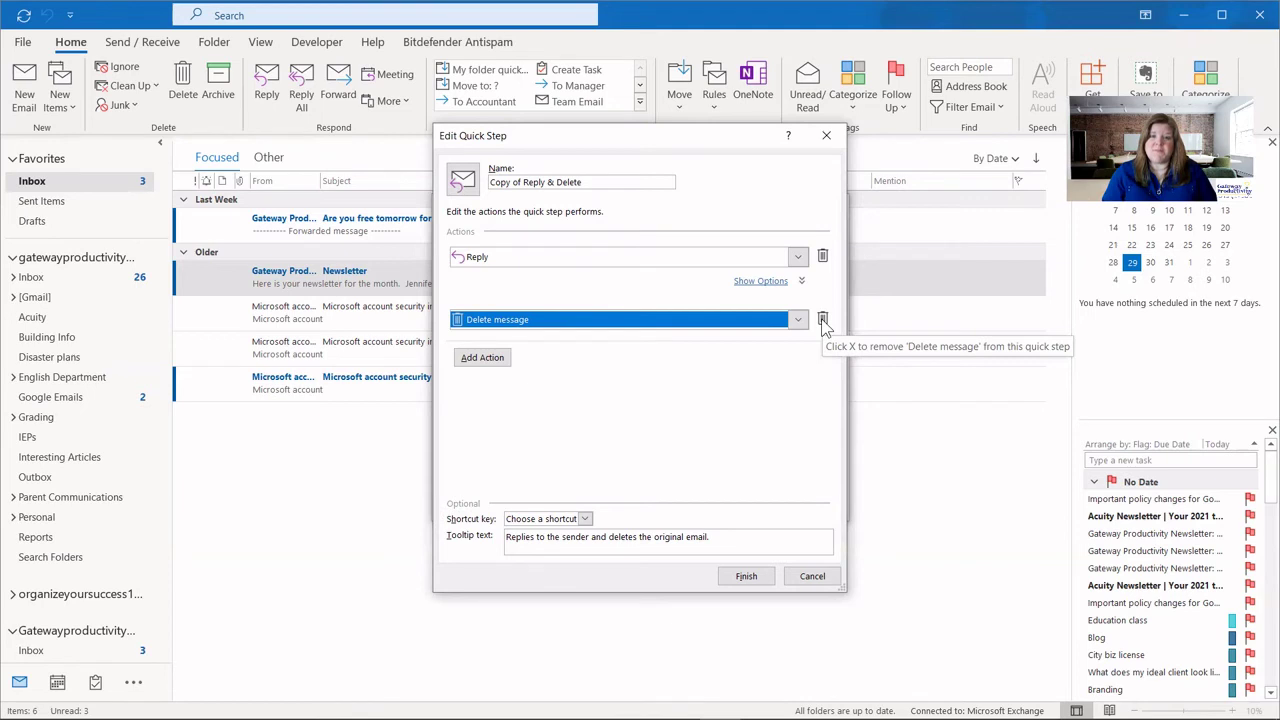
key(Escape)
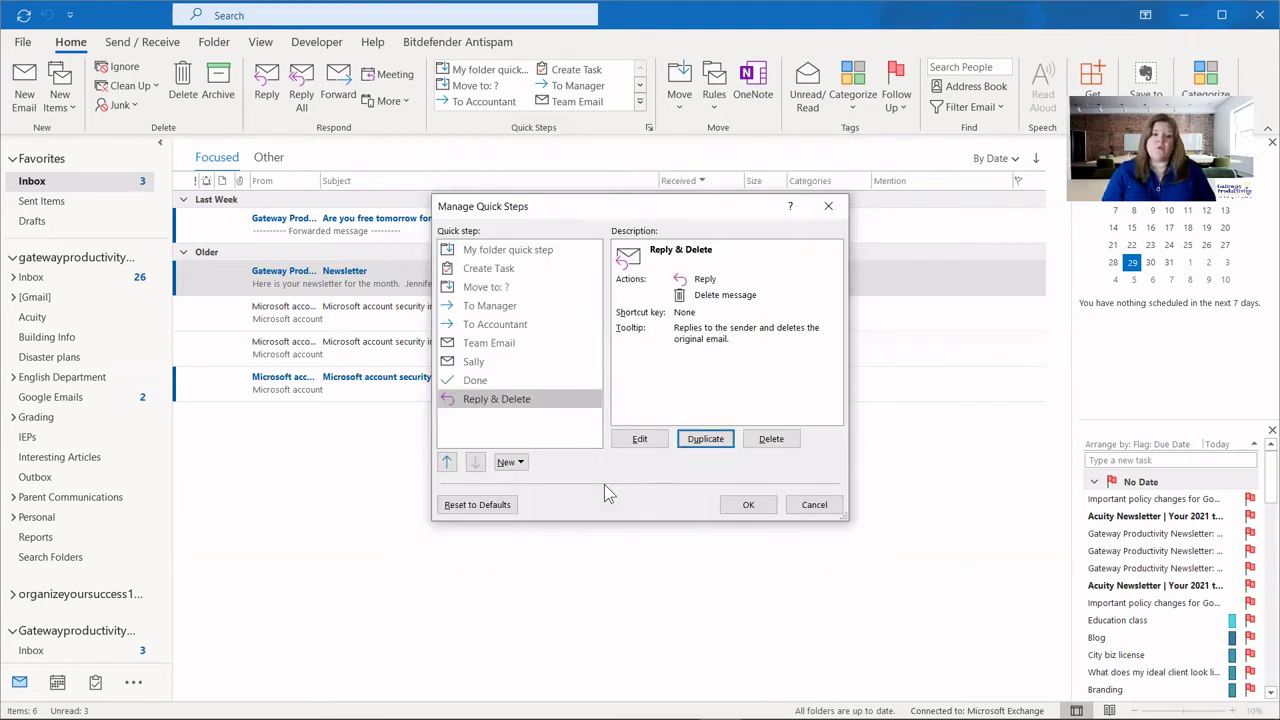
Delete the To Accountant quick step and show the New quick step templates.
click(488, 323)
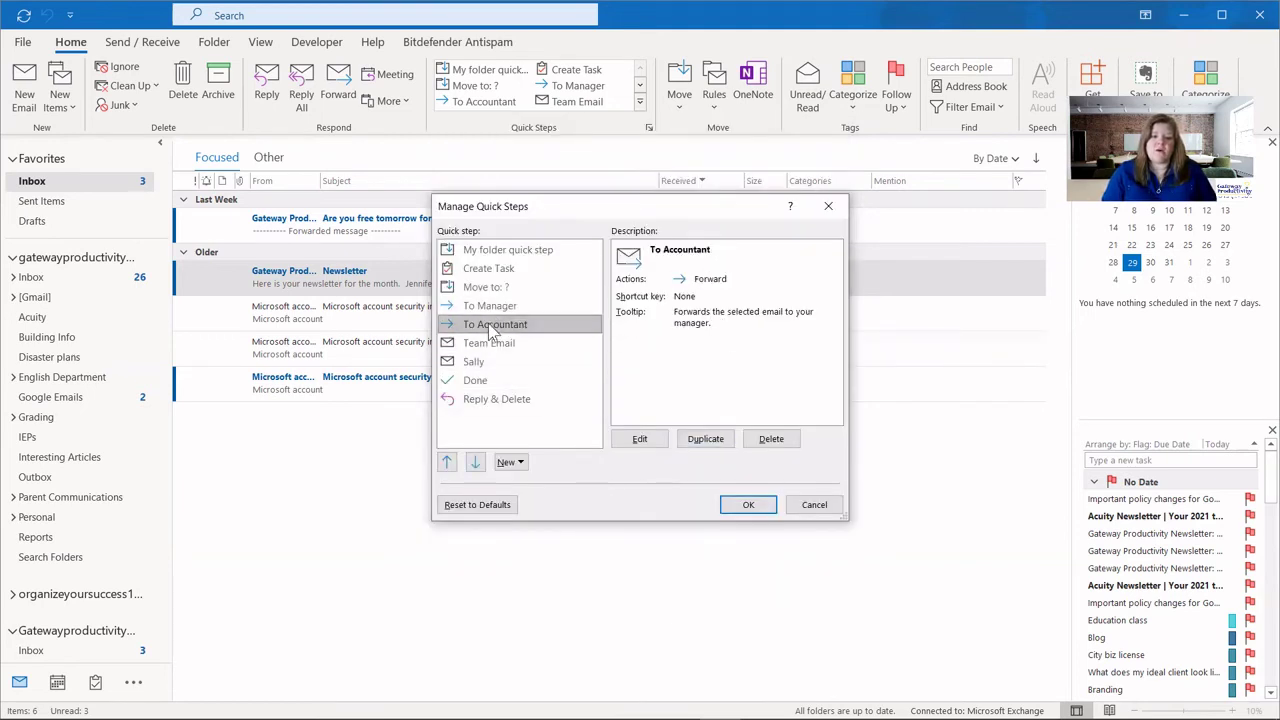
click(785, 437)
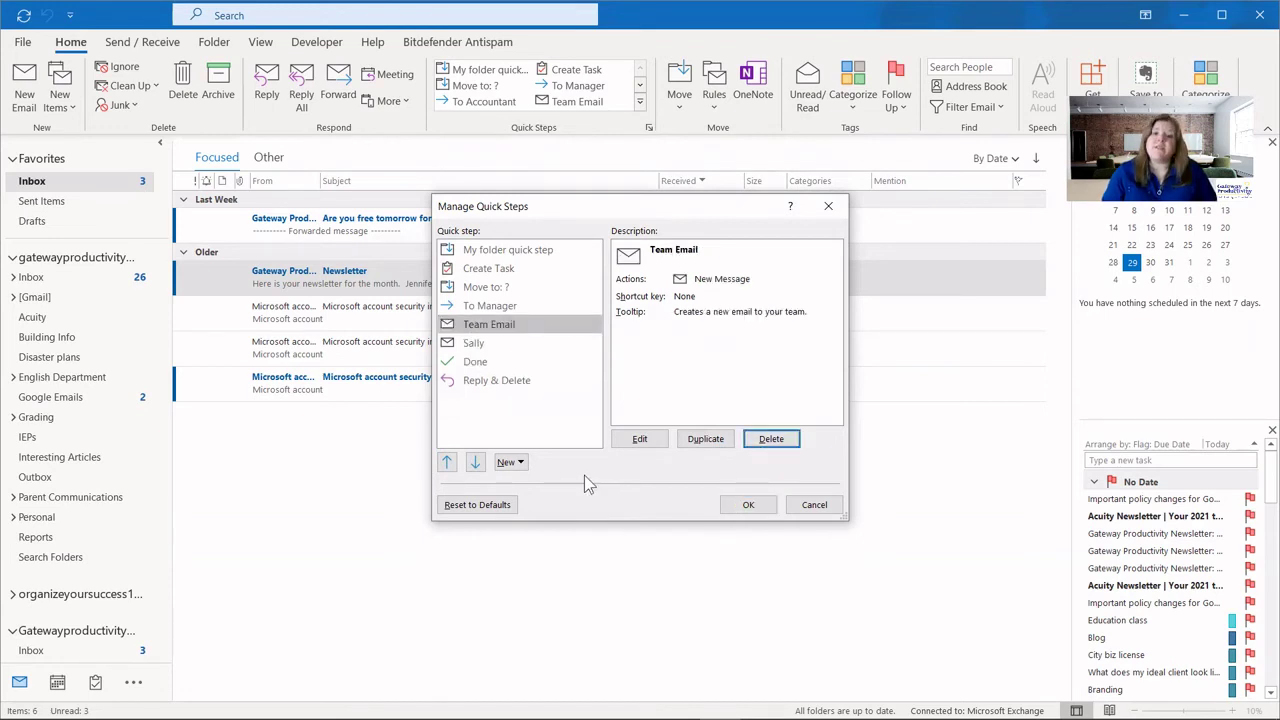
click(508, 462)
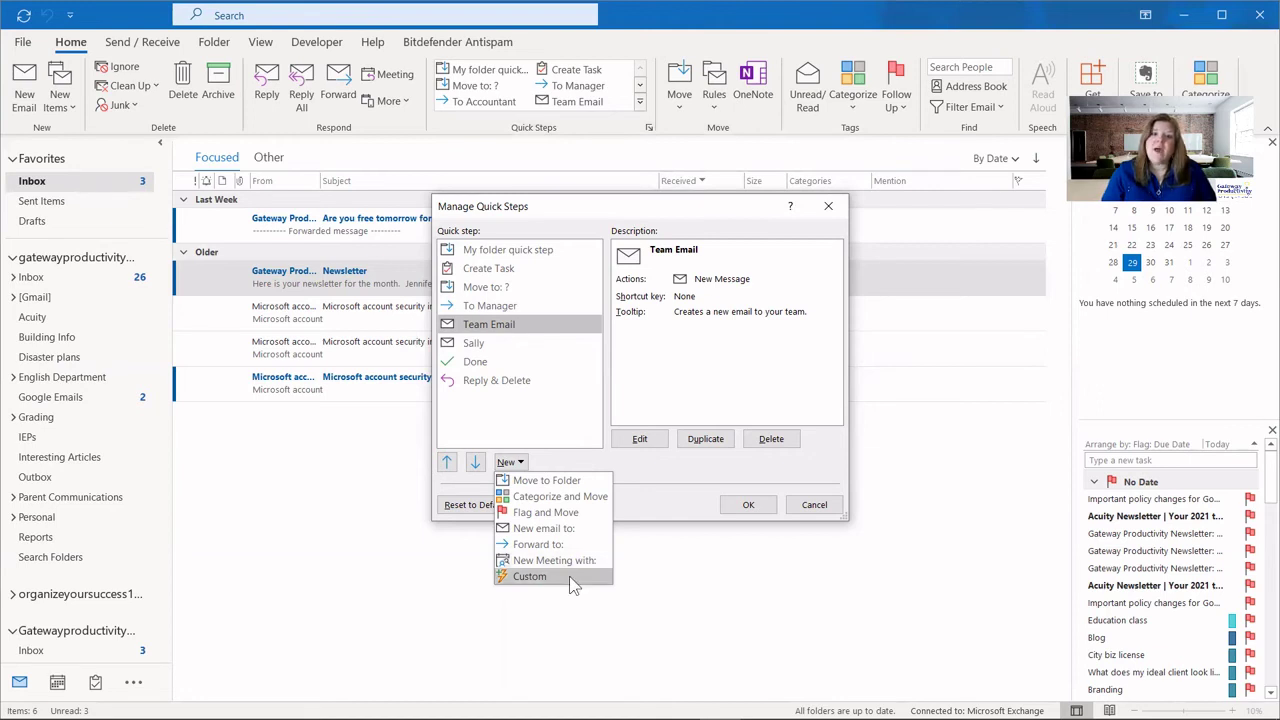
click(571, 578)
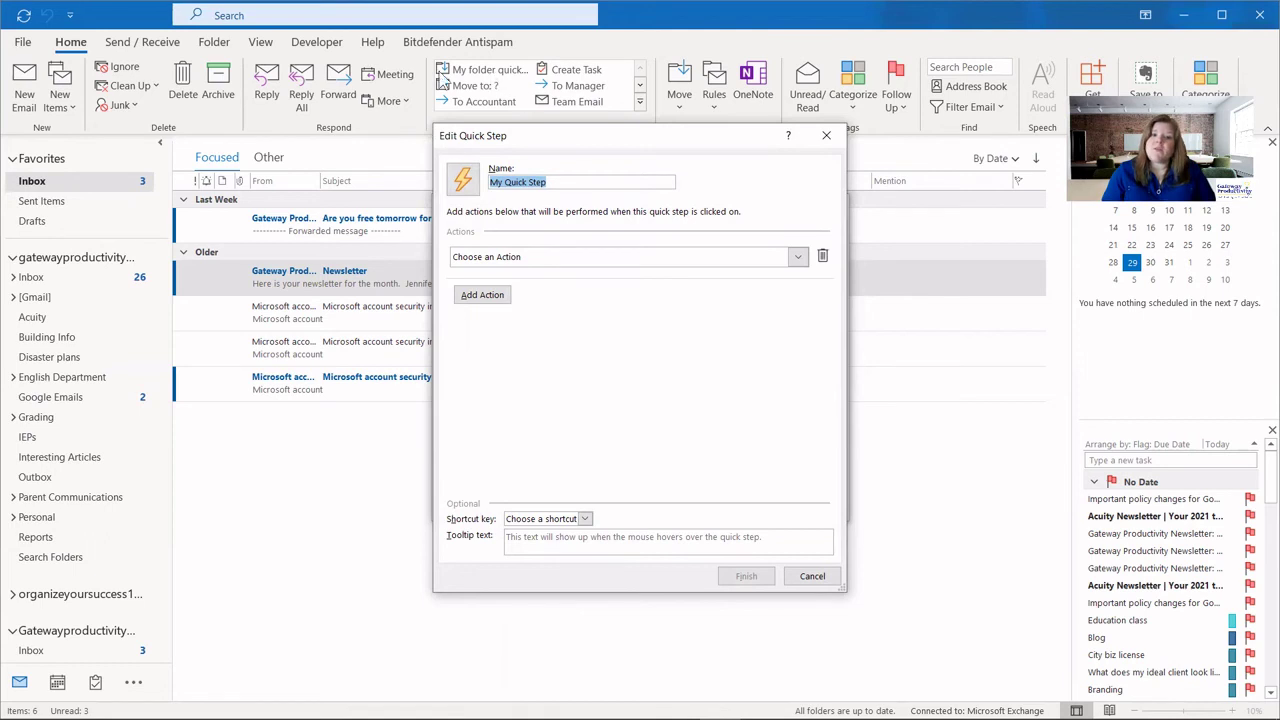
click(812, 577)
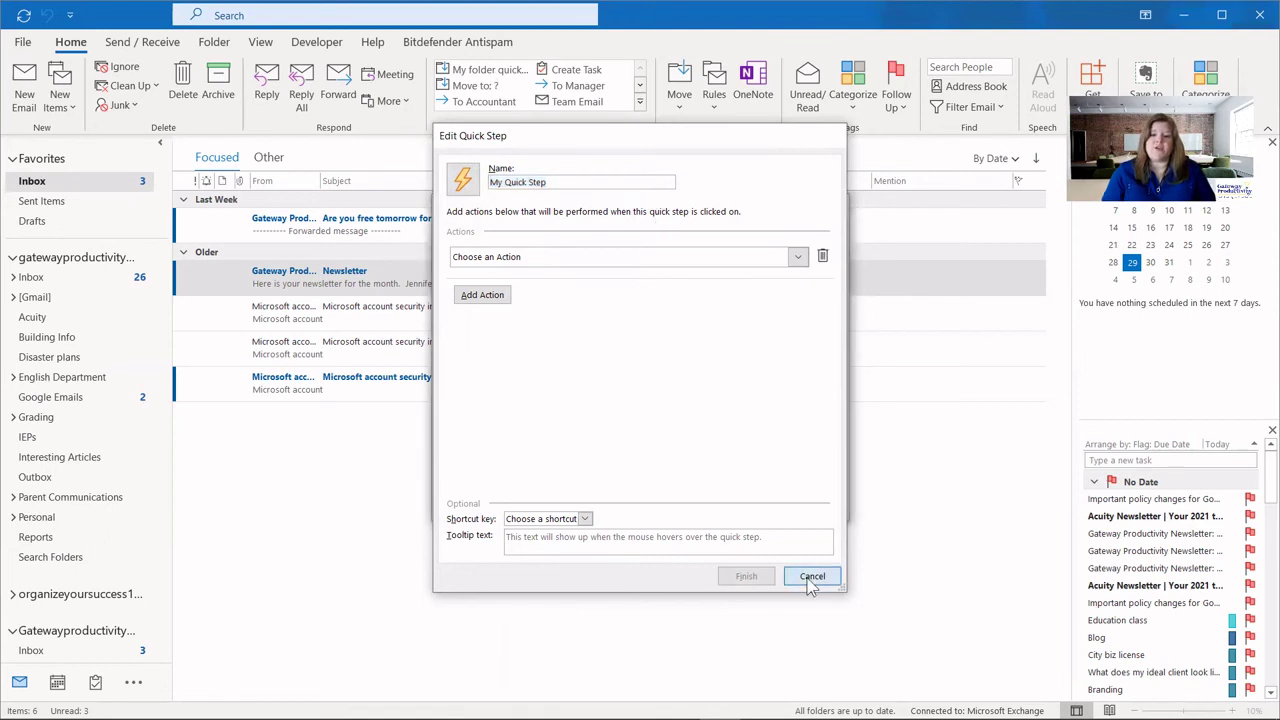
click(512, 463)
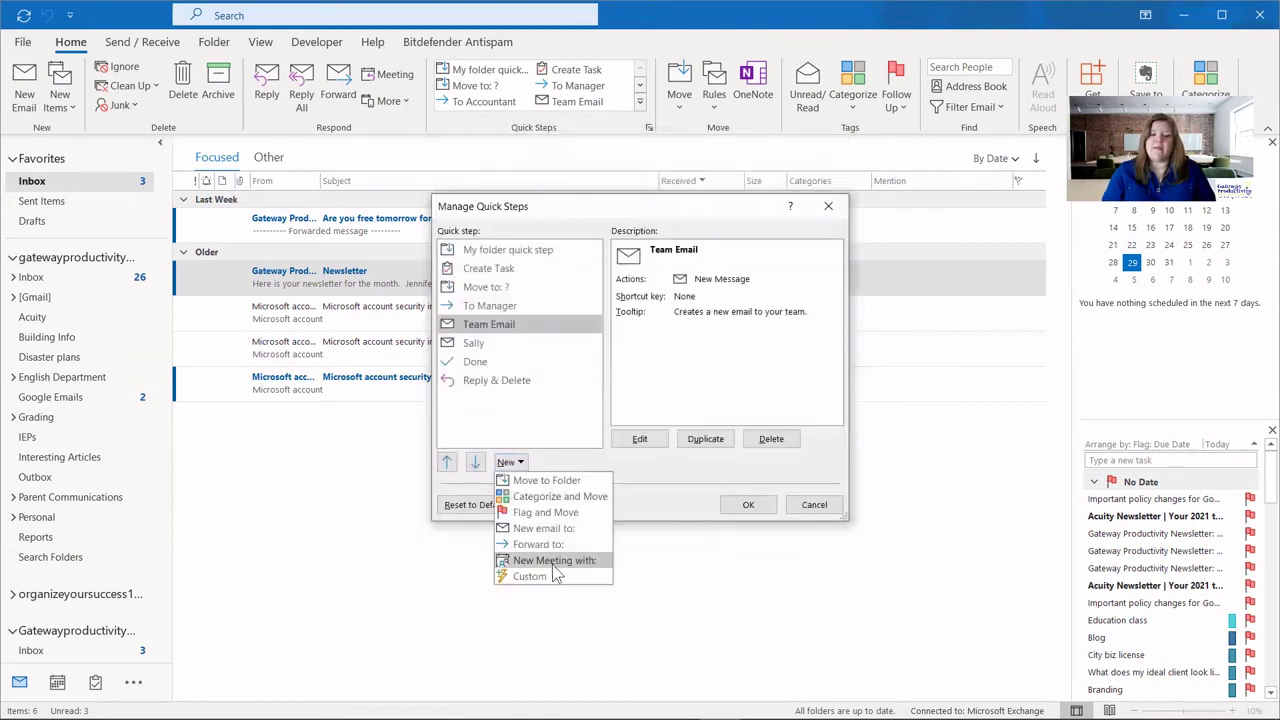
click(552, 576)
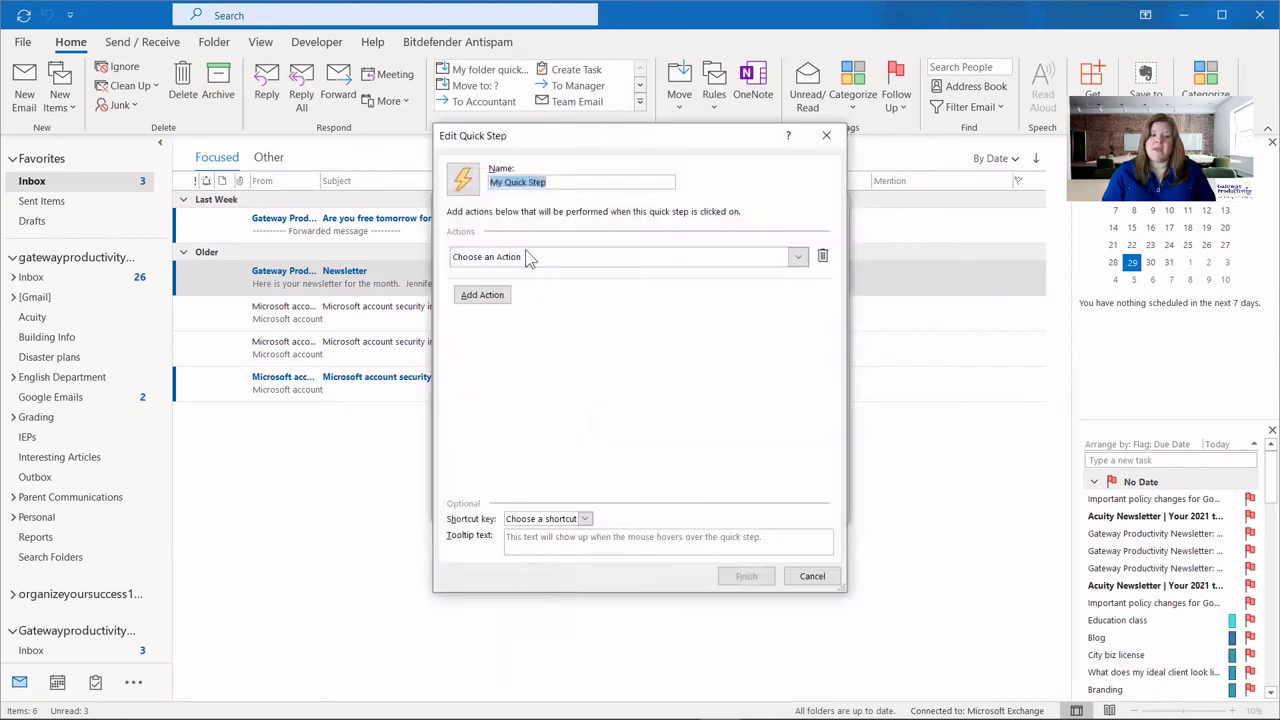
click(549, 258)
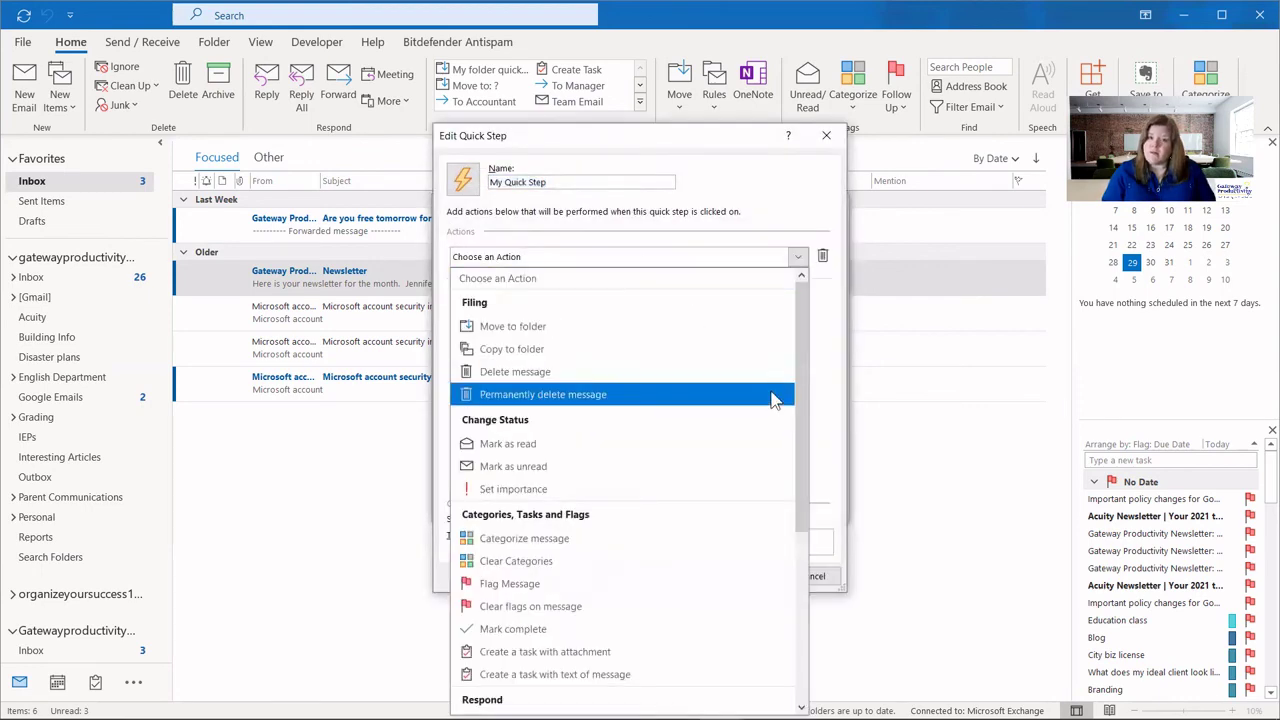
scroll(770, 569, down, 5)
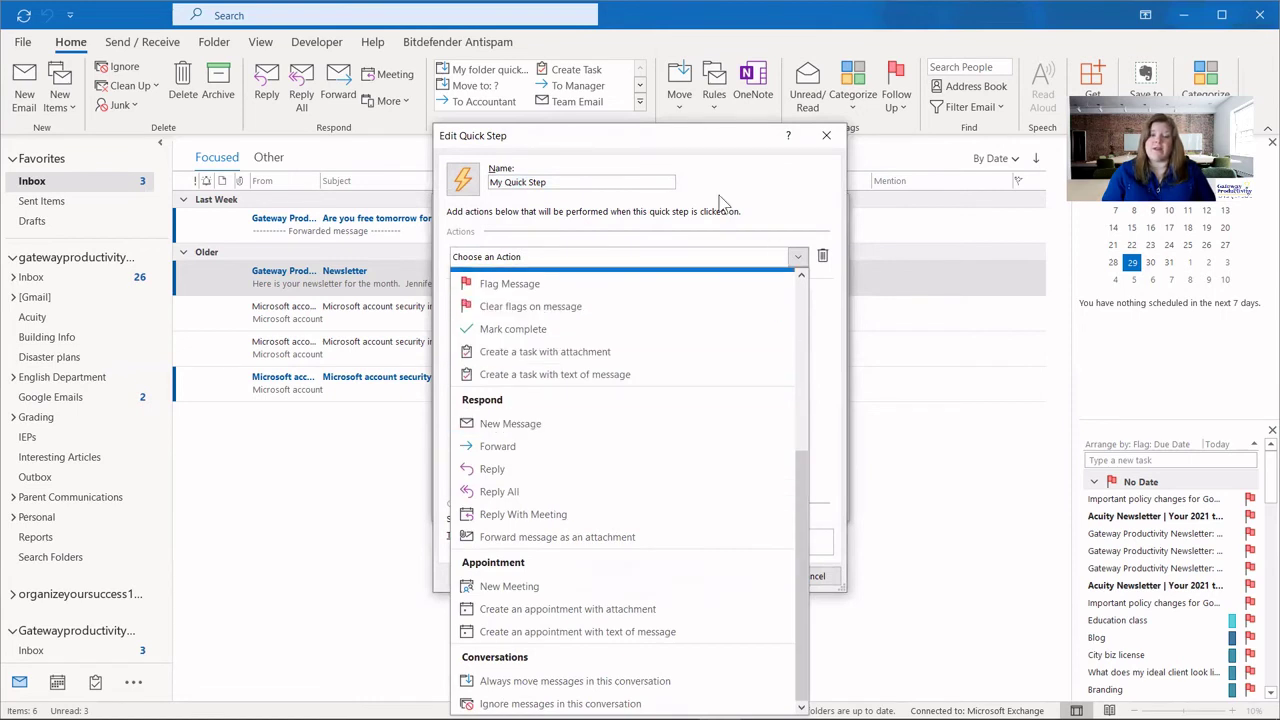
key(Escape)
key(Escape)
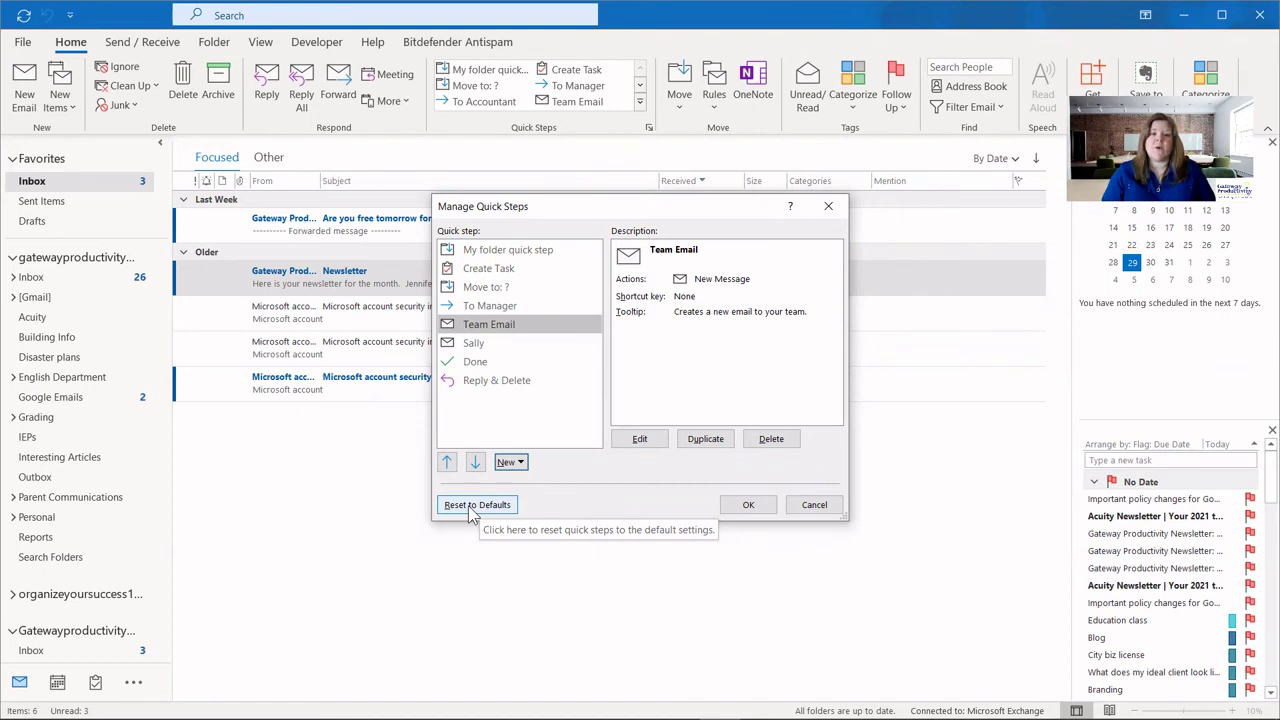
Reset all Quick Steps to their default settings, confirming with Yes.
click(474, 508)
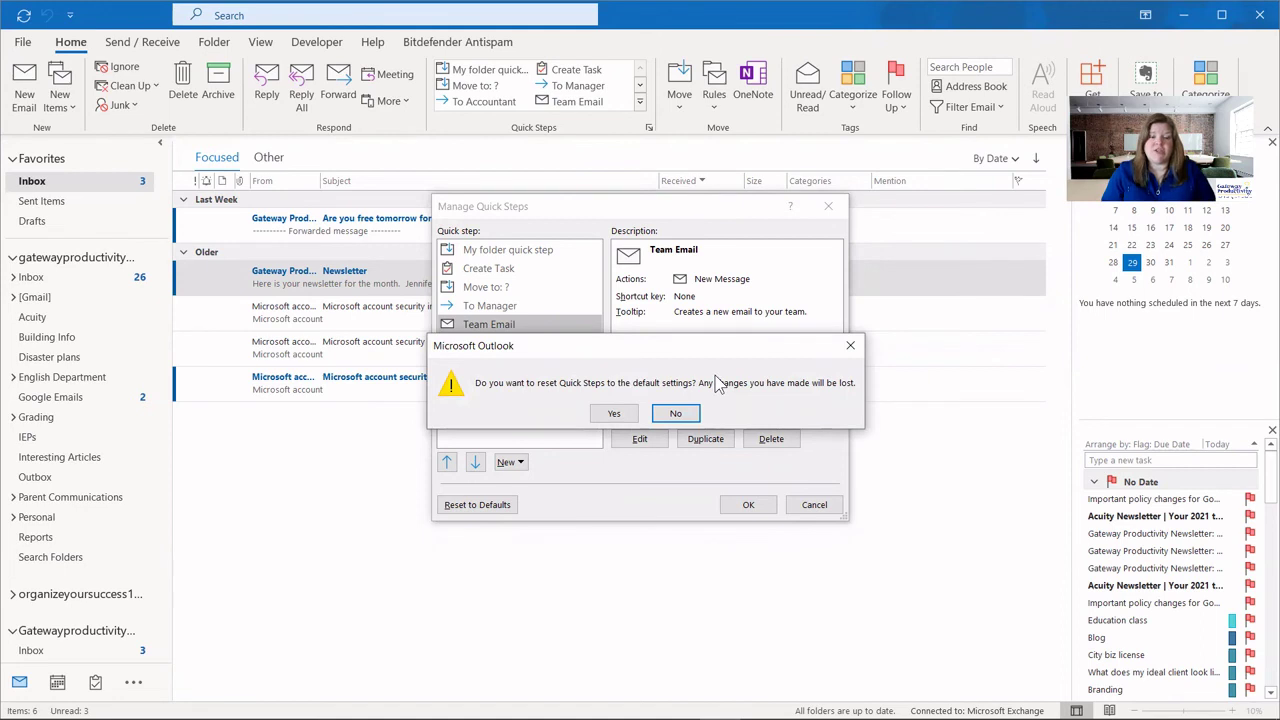
click(613, 413)
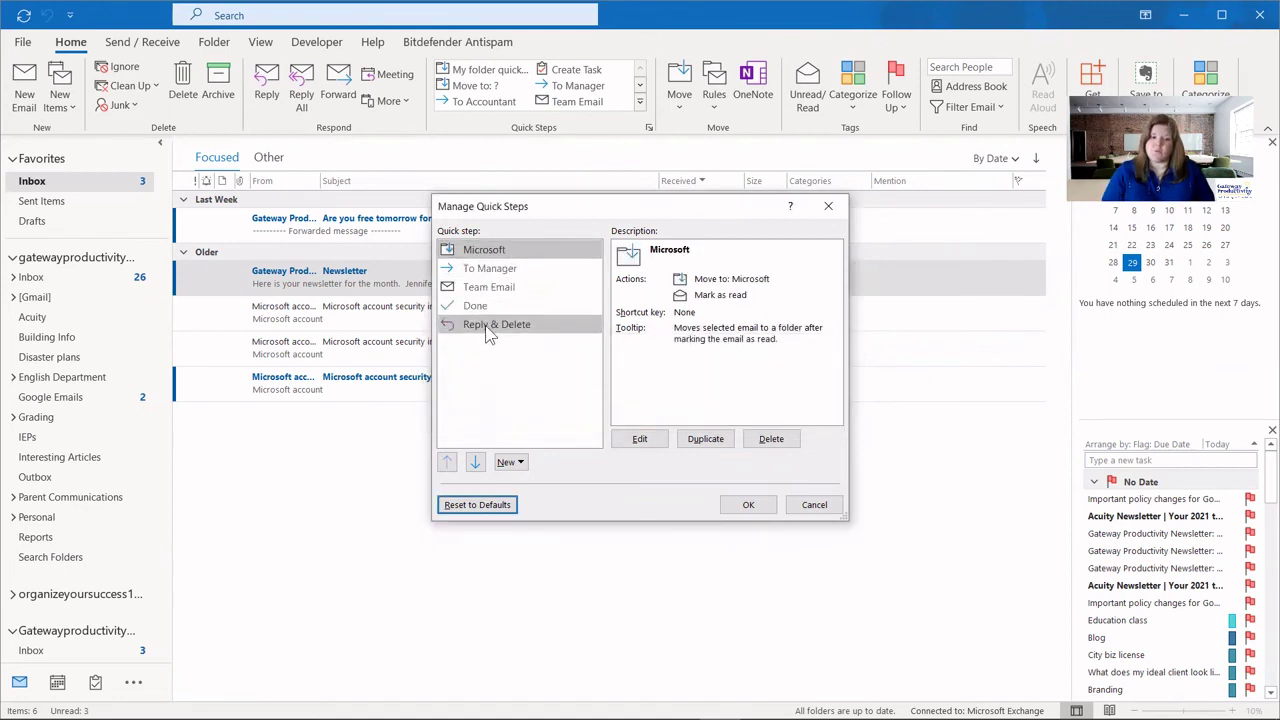